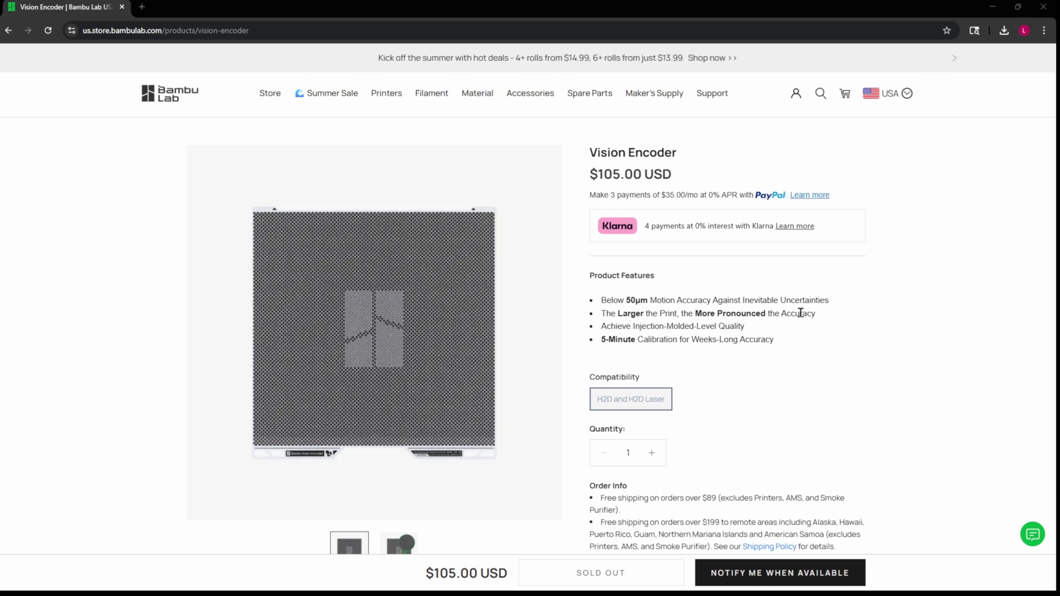
# Highlight the accuracy, injection-molded-level quality and 5-minute calibration points in the Vision Encoder's product features
pyautogui.moveTo(782, 314); pyautogui.dragTo(824, 318)
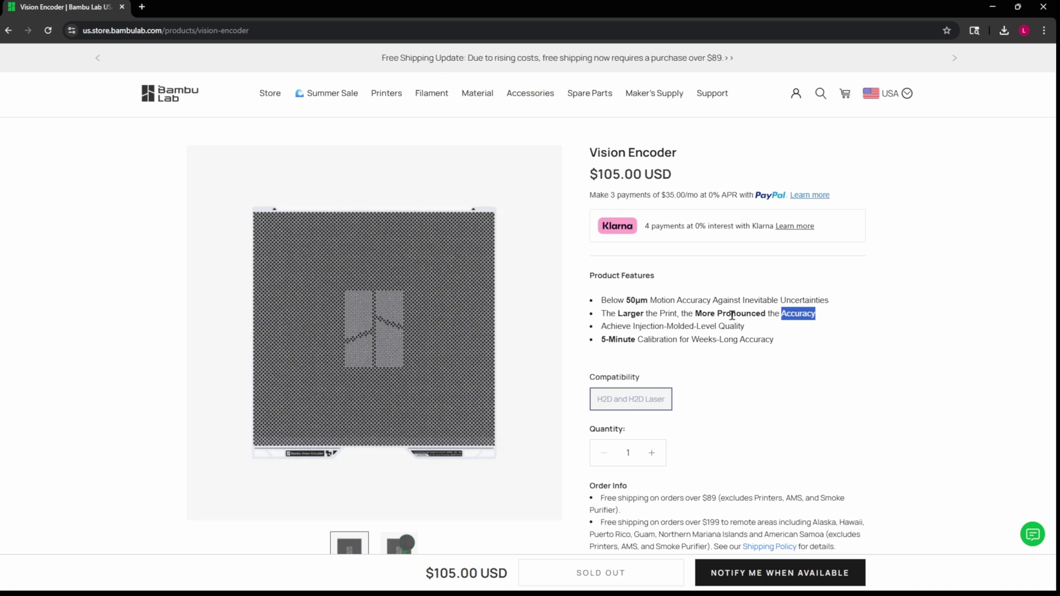
pyautogui.moveTo(612, 327); pyautogui.dragTo(750, 335)
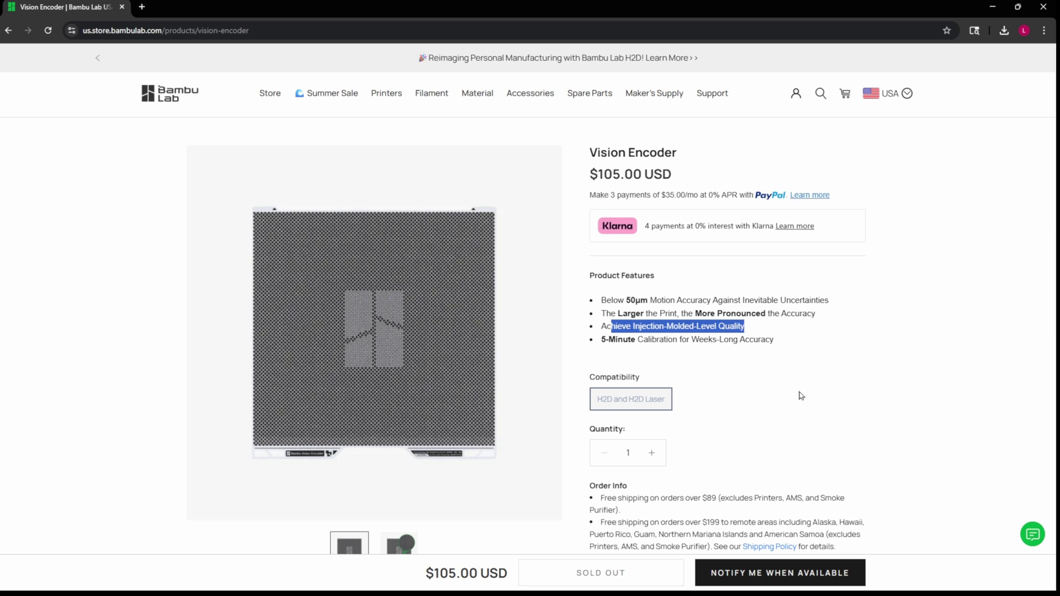
pyautogui.moveTo(606, 340); pyautogui.dragTo(676, 352)
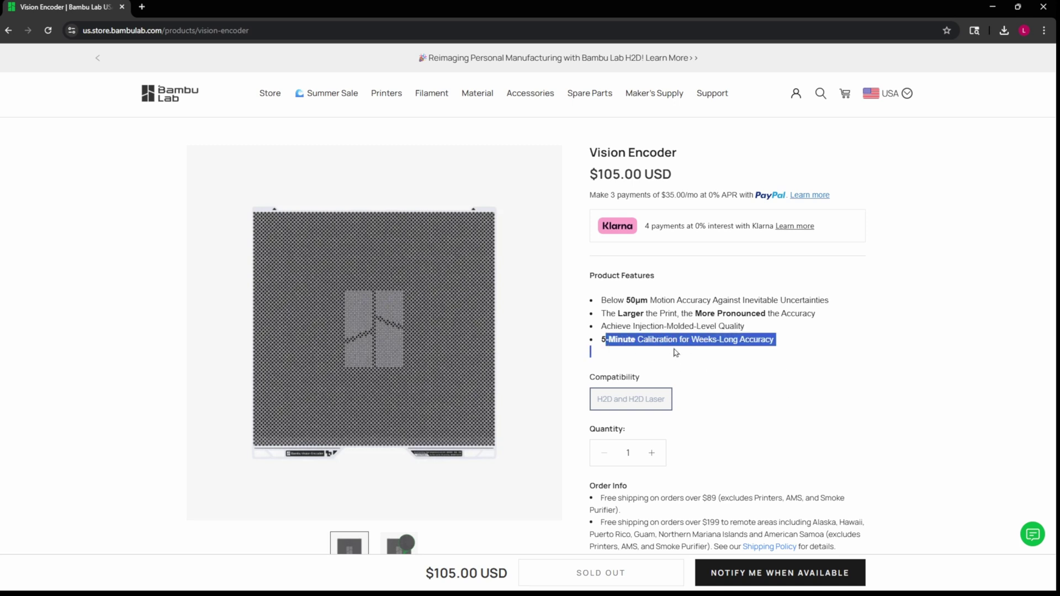
pyautogui.moveTo(757, 351); pyautogui.dragTo(766, 342)
pyautogui.scroll(-3, 818, 352)
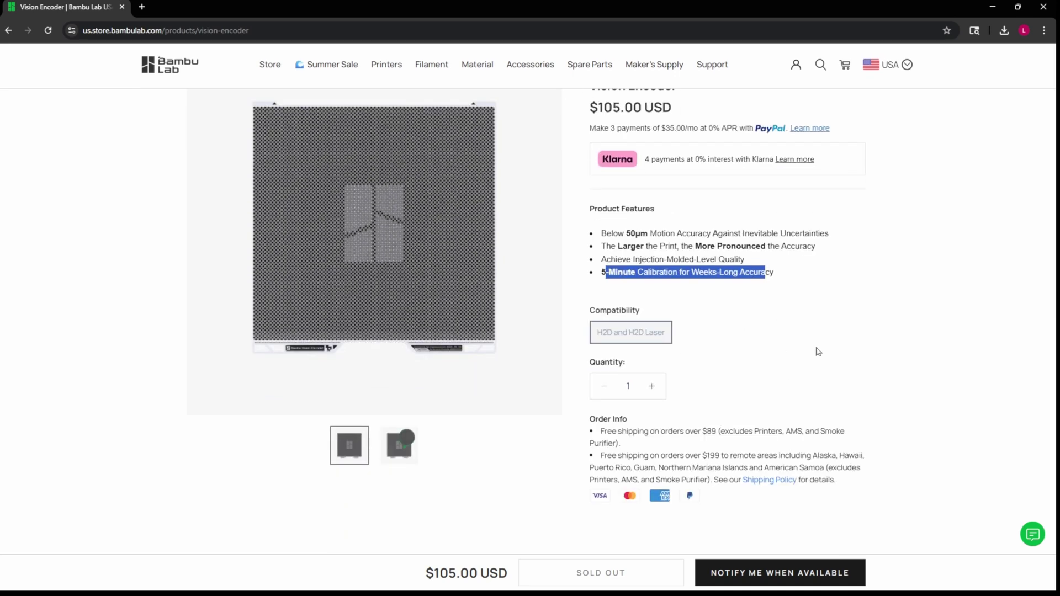
# Read through the Vision Encoder's product description, from the accuracy sections and deviation chart to the usage tips and specifications
pyautogui.scroll(-12, 816, 351)
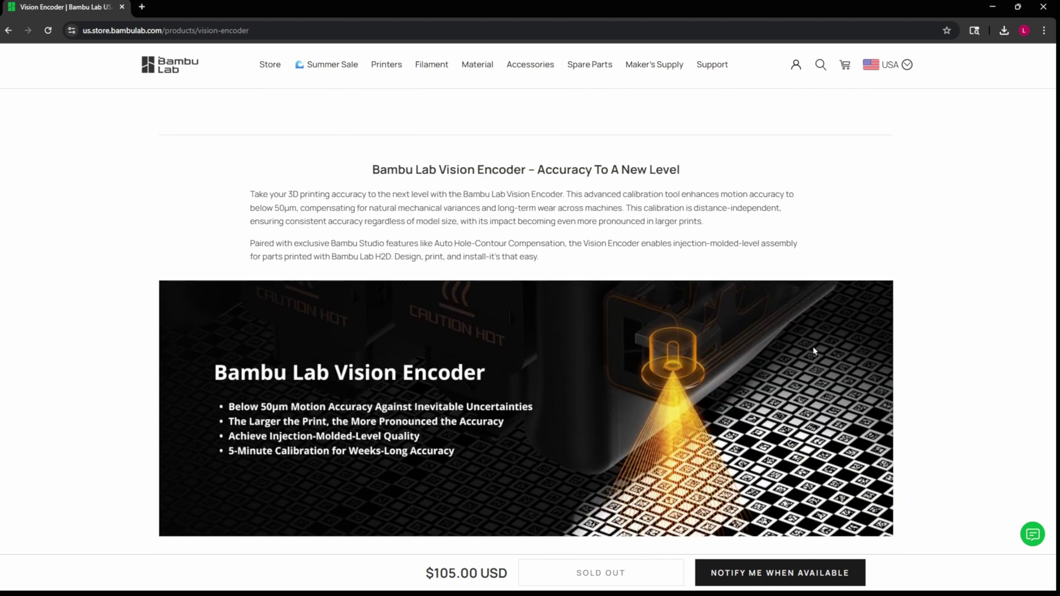
pyautogui.scroll(-15, 815, 351)
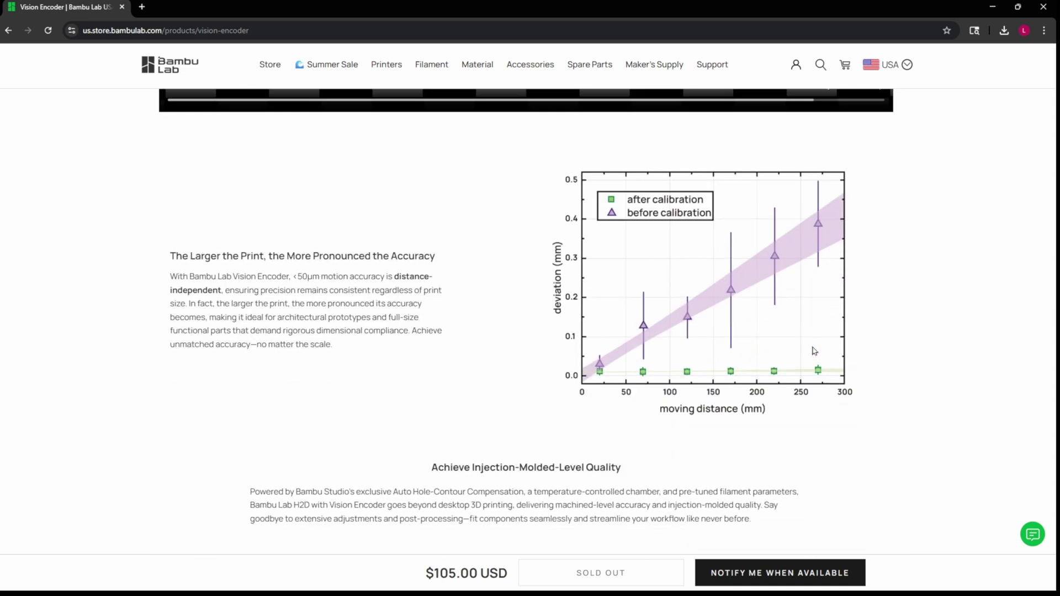
pyautogui.scroll(-5, 813, 349)
pyautogui.scroll(5, 812, 349)
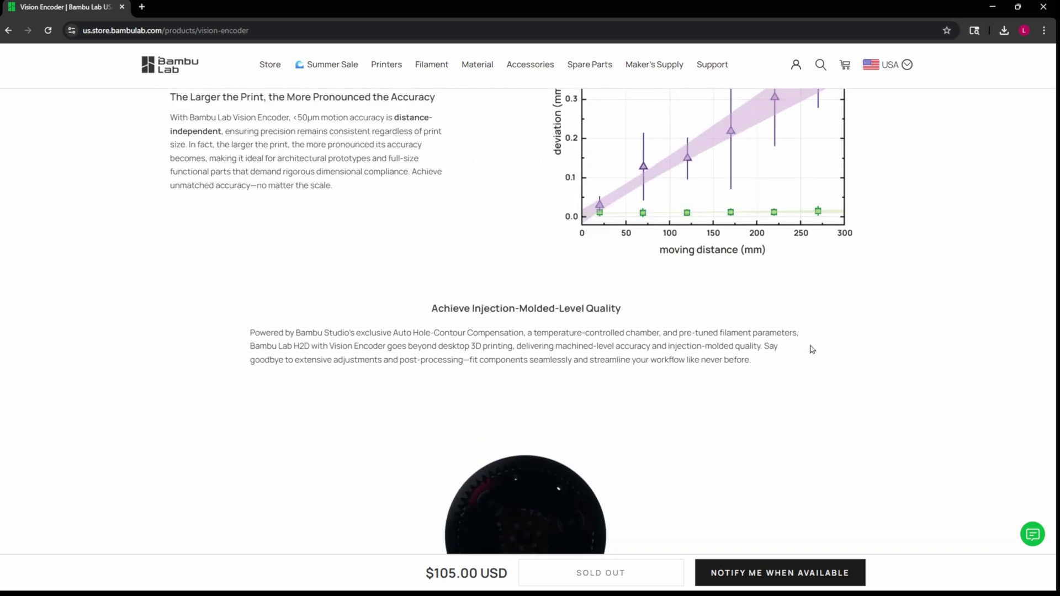
pyautogui.scroll(-2, 813, 349)
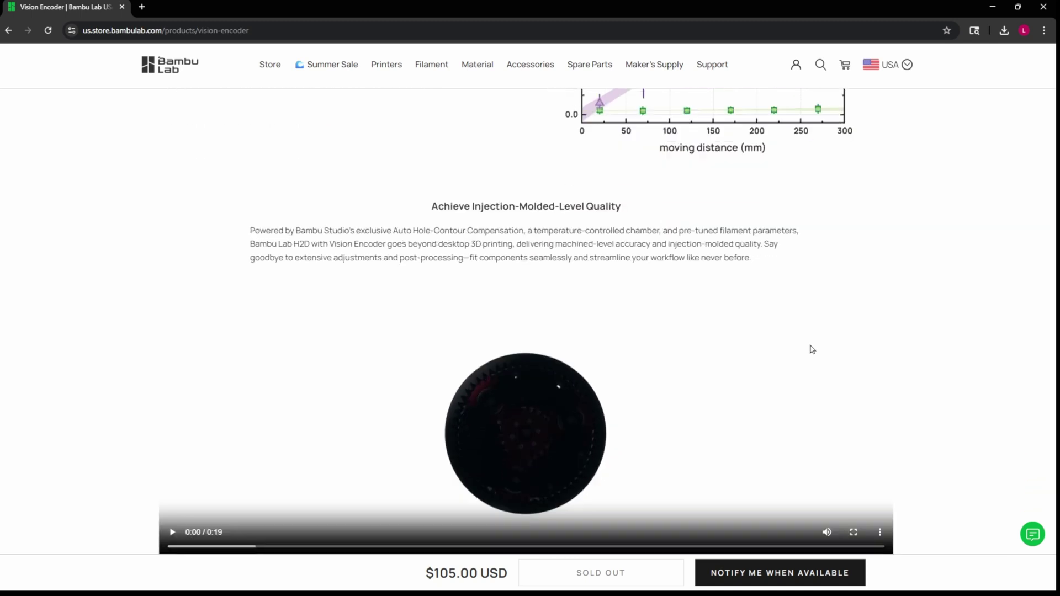
pyautogui.scroll(-2, 812, 350)
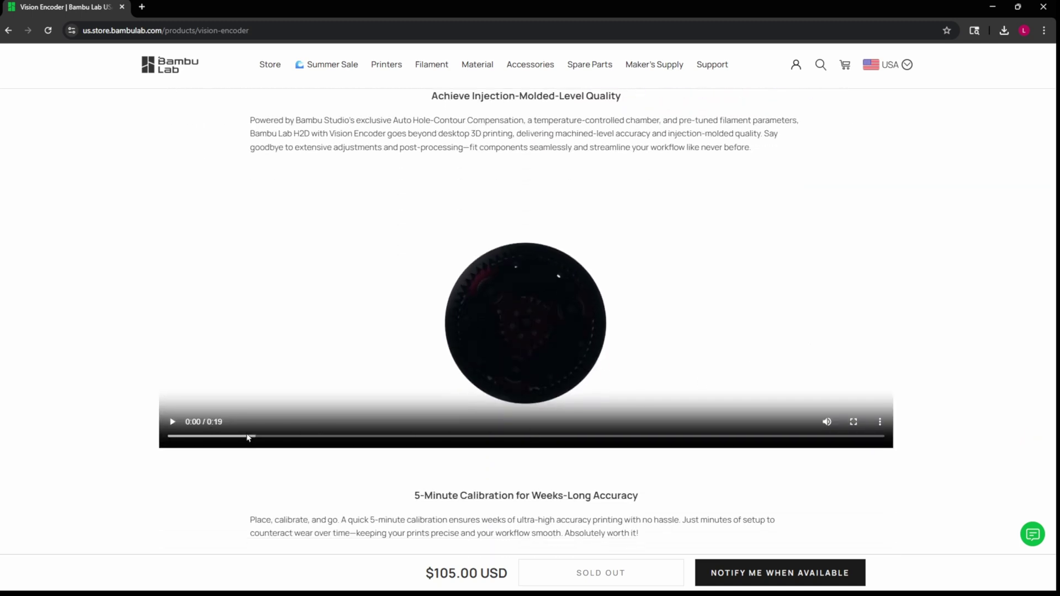
pyautogui.scroll(-15, 706, 369)
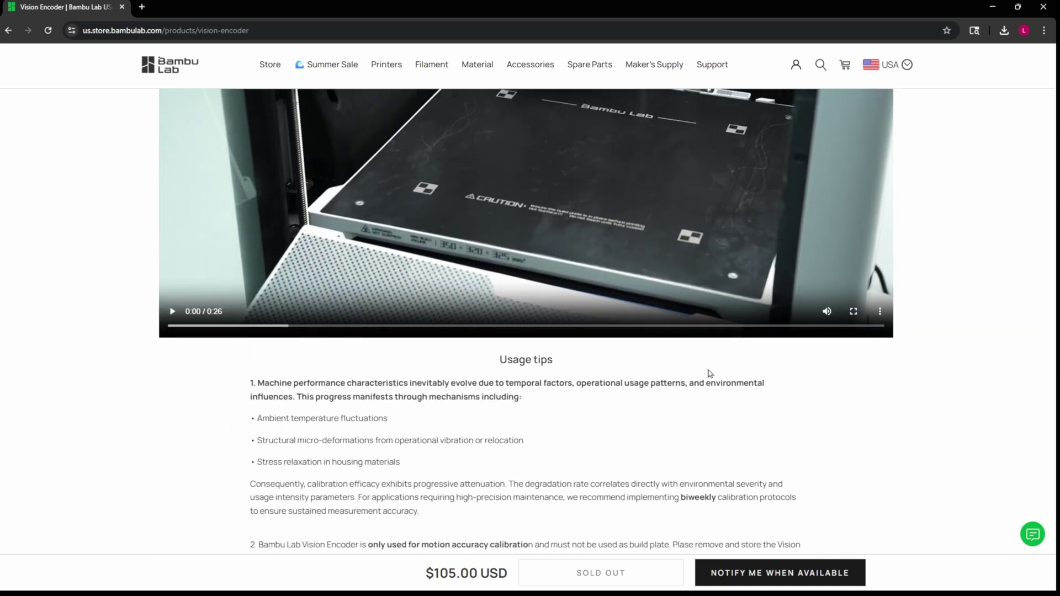
pyautogui.scroll(-7, 705, 369)
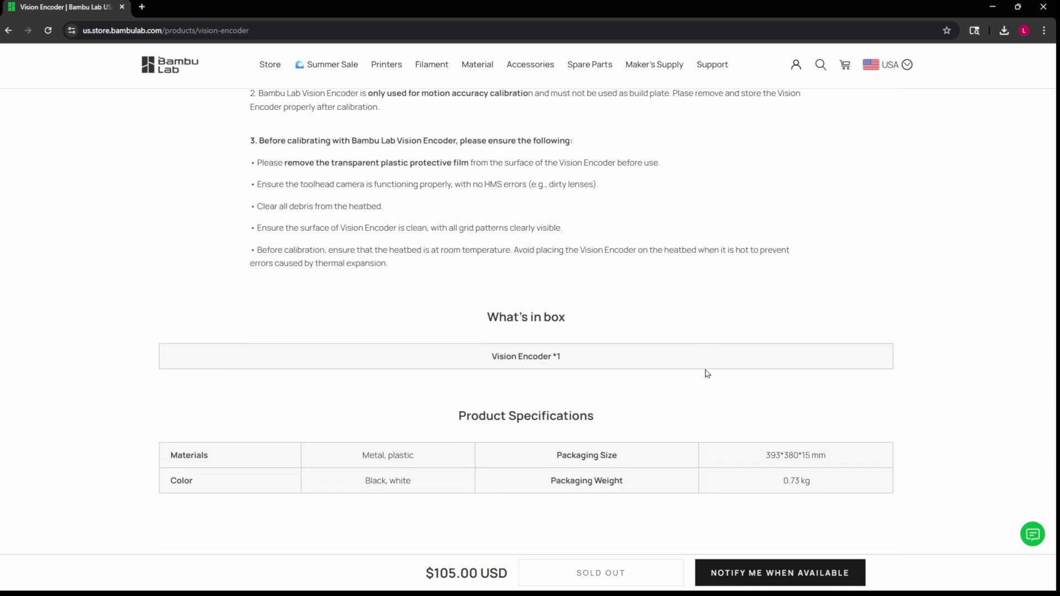
pyautogui.scroll(9, 707, 374)
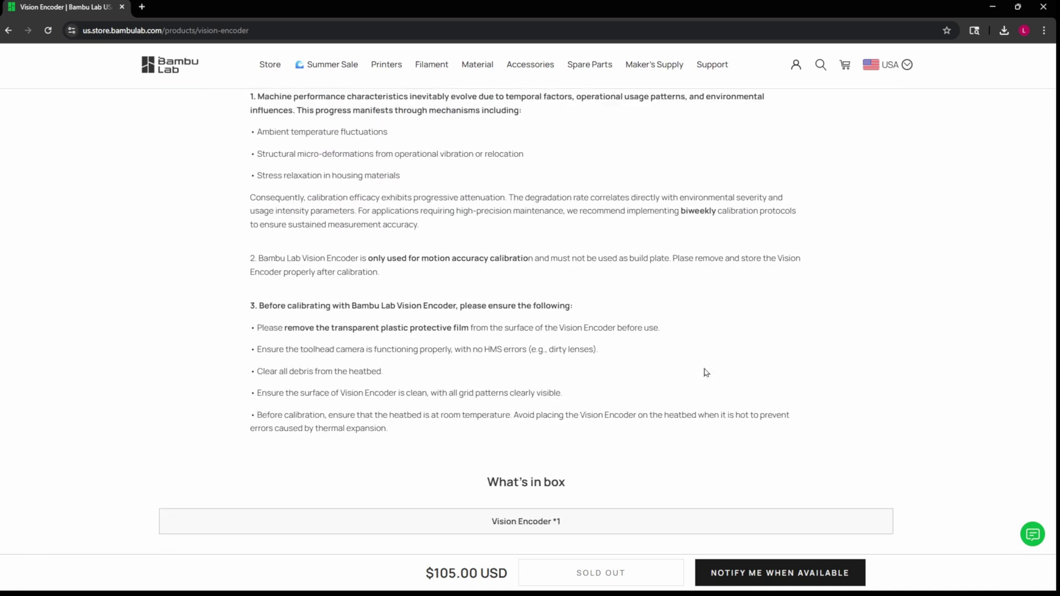
pyautogui.scroll(-2, 706, 371)
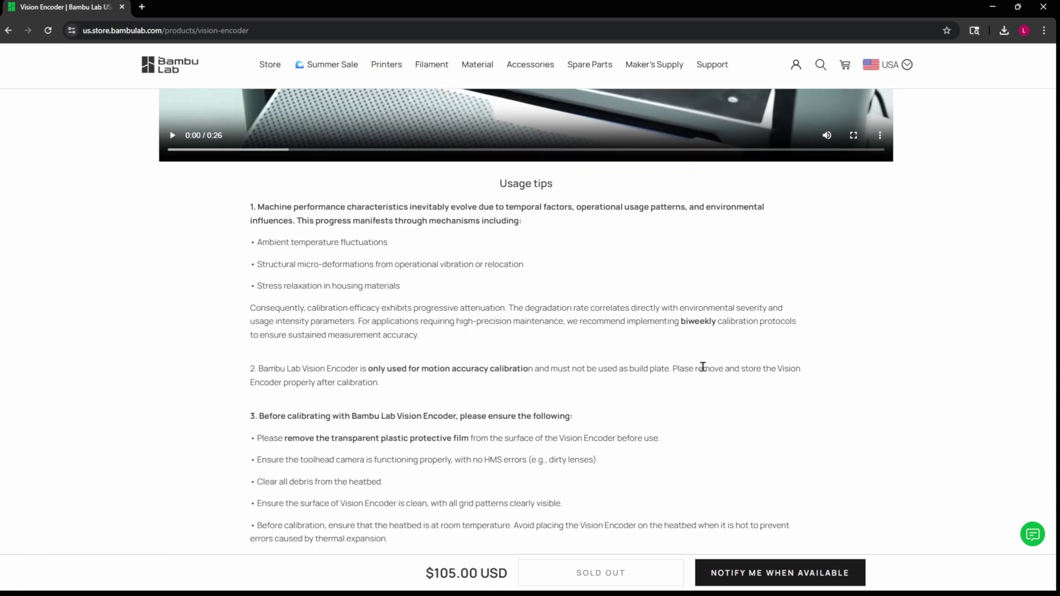
# Play the demonstration video in the Achieve Injection-Molded-Level Quality section
pyautogui.scroll(5, 705, 372)
pyautogui.scroll(7, 704, 372)
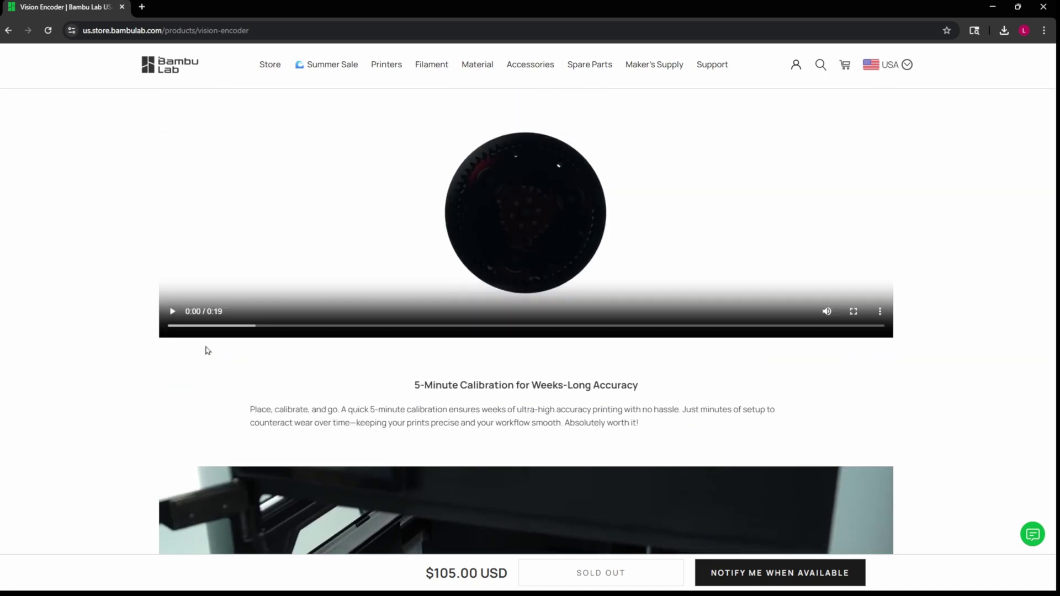
pyautogui.click(172, 312)
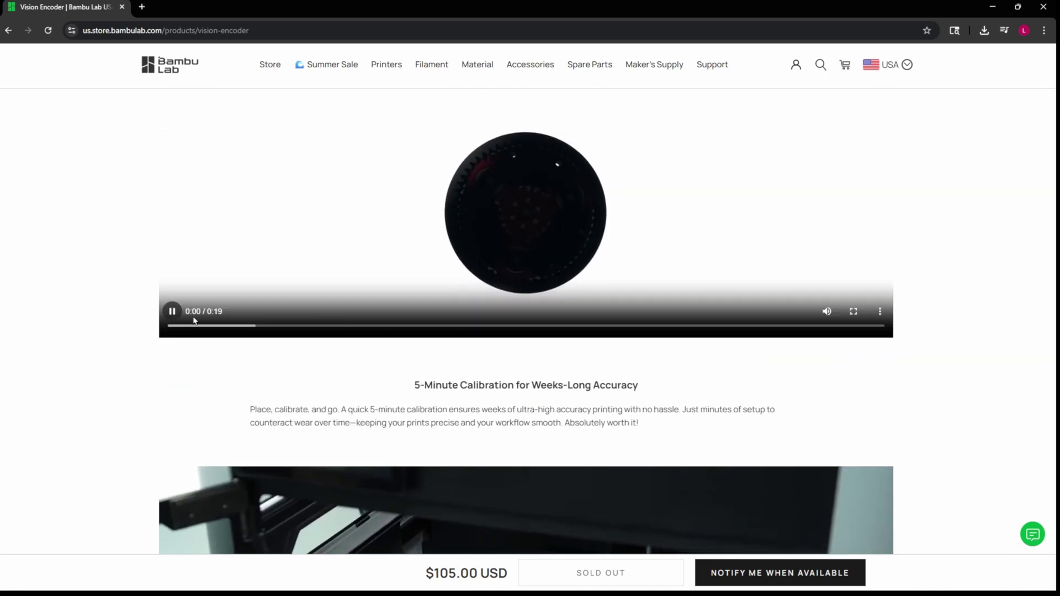
pyautogui.moveTo(379, 322)
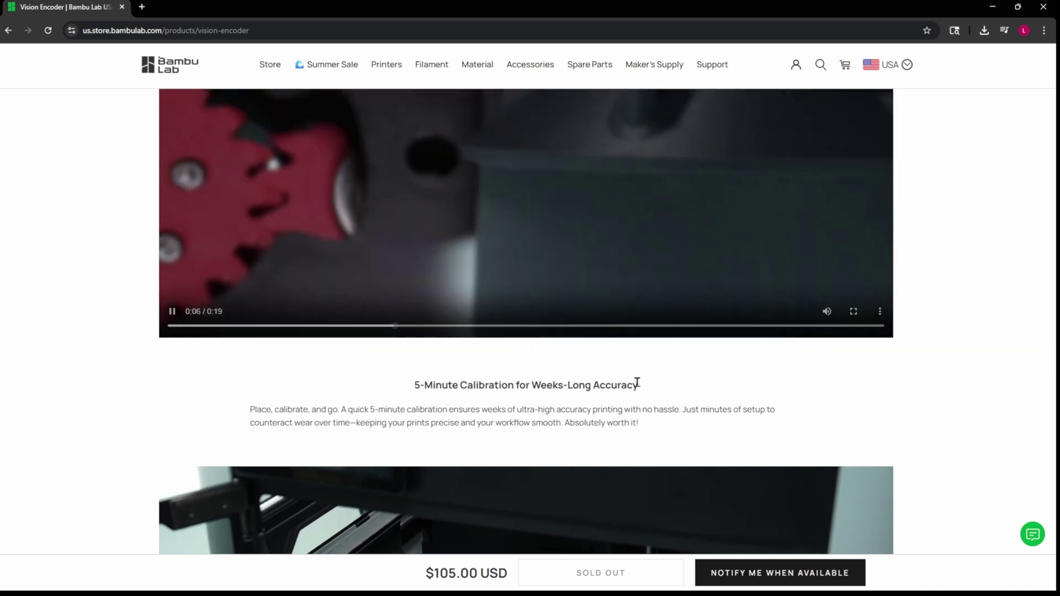
pyautogui.scroll(2, 636, 381)
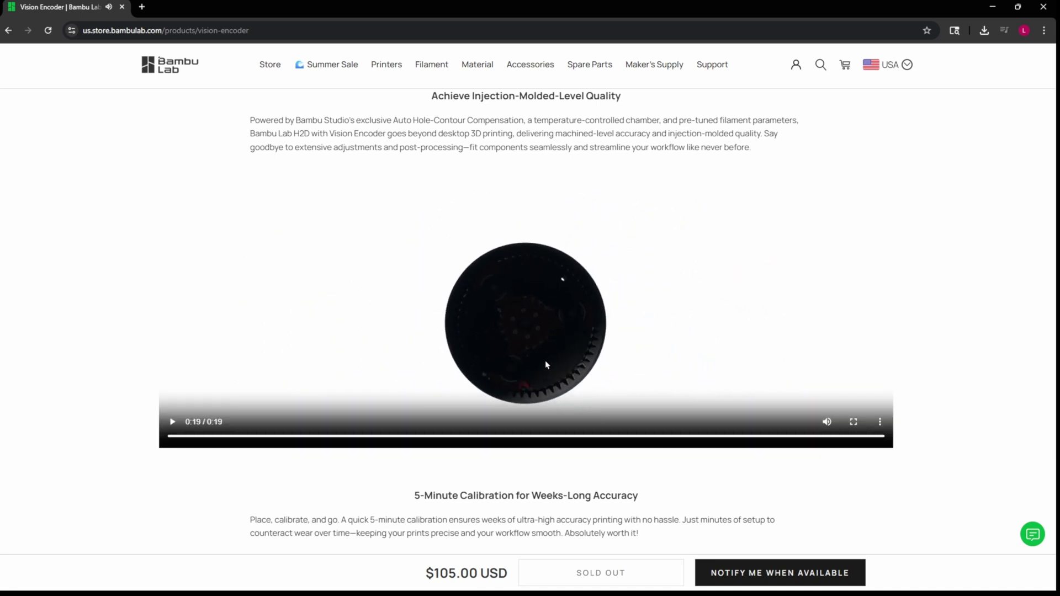
pyautogui.scroll(1, 759, 326)
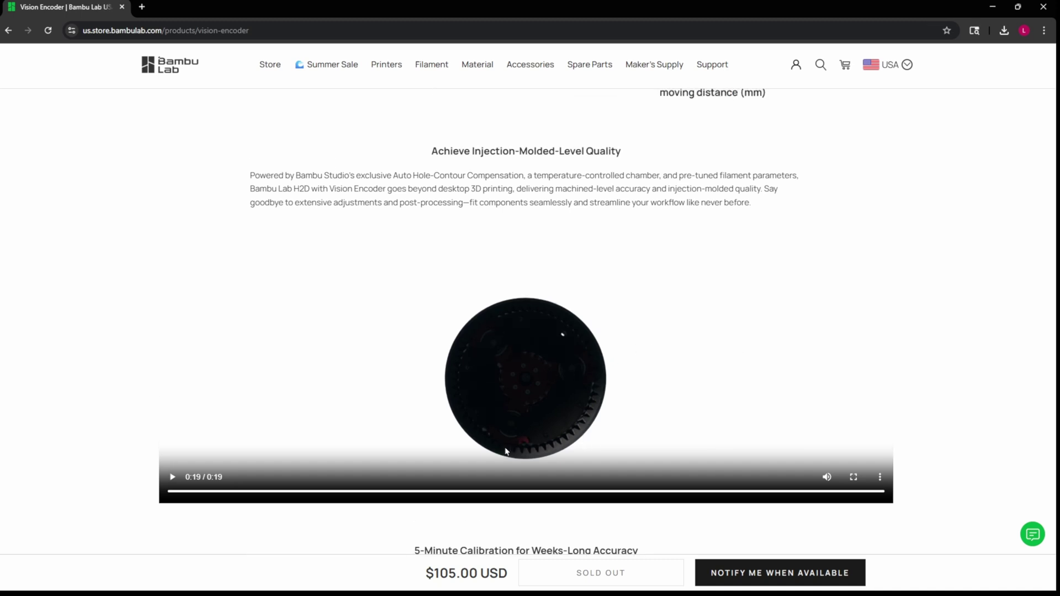
# Go back over the motion accuracy description and return to the product features and compatibility, clearing the text highlight
pyautogui.scroll(20, 506, 452)
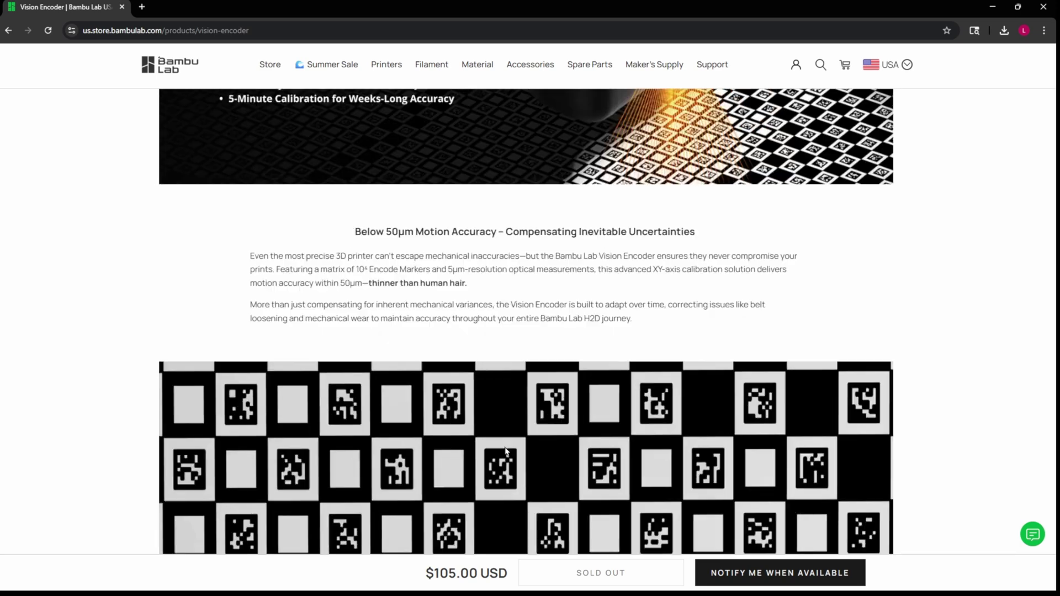
pyautogui.scroll(4, 505, 452)
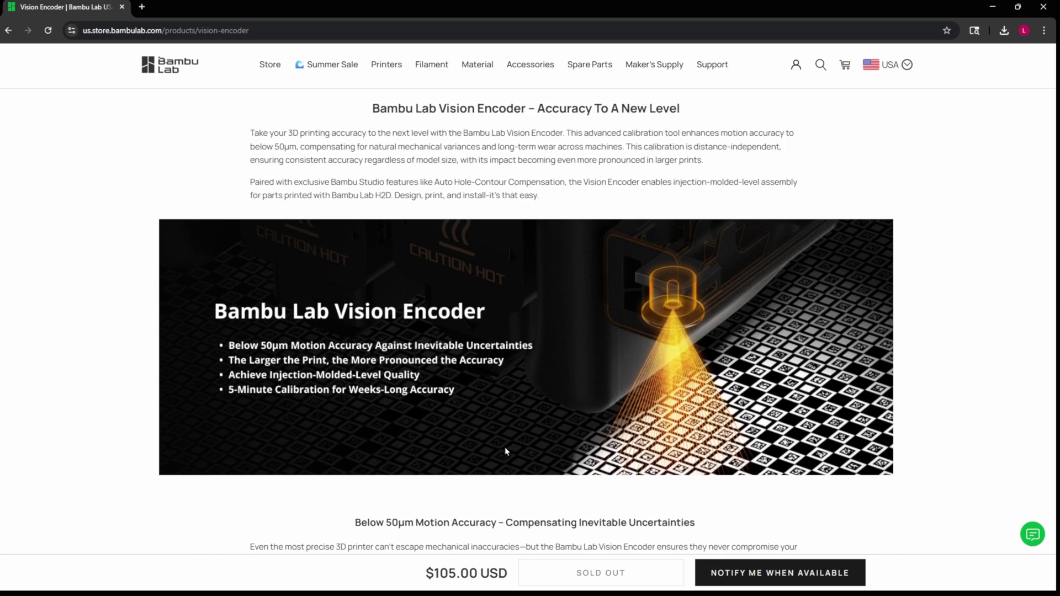
pyautogui.scroll(8, 506, 451)
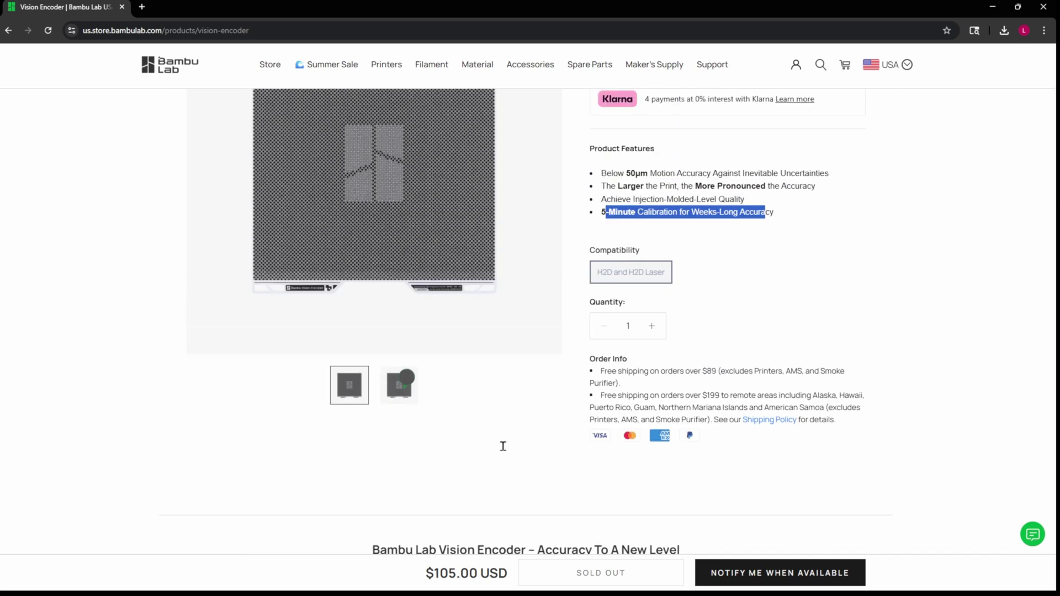
pyautogui.scroll(1, 506, 451)
pyautogui.click(854, 307)
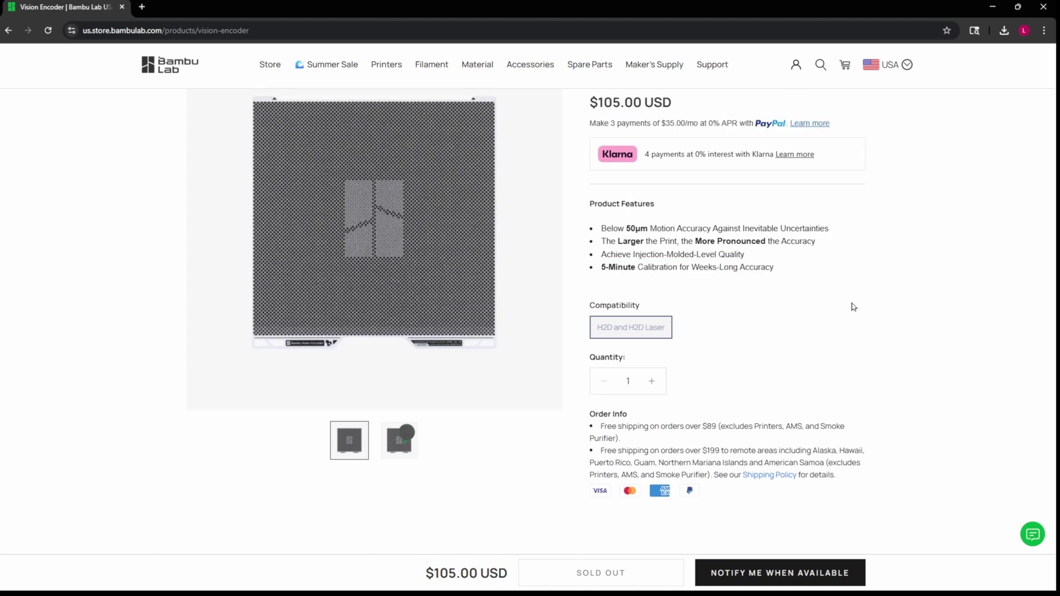
pyautogui.scroll(2, 854, 307)
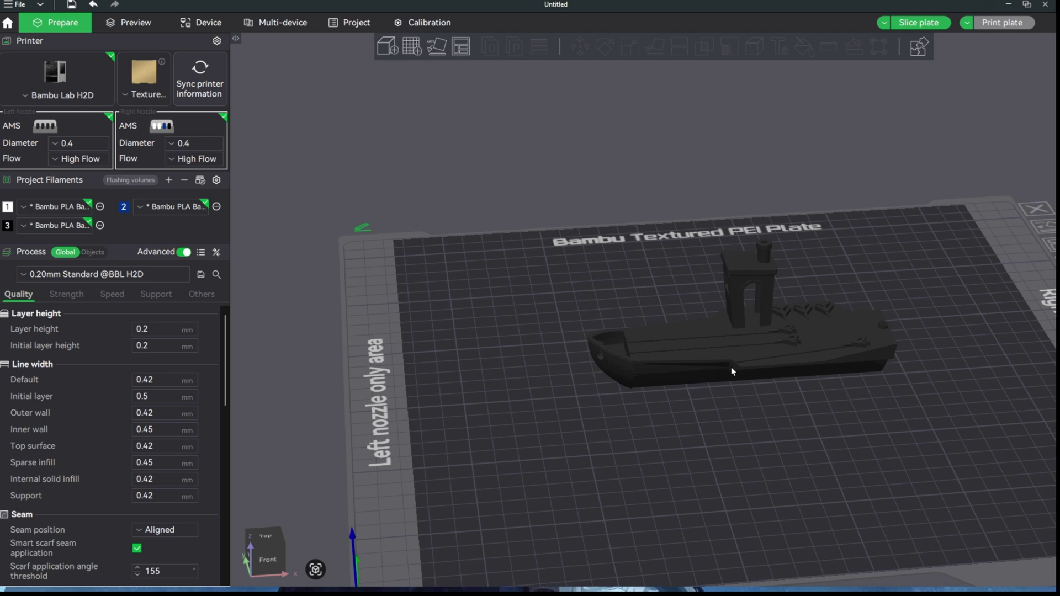
# In Bambu Studio, slice the plate holding the Nimitz Class Benchy model and open its print job
pyautogui.click(919, 25)
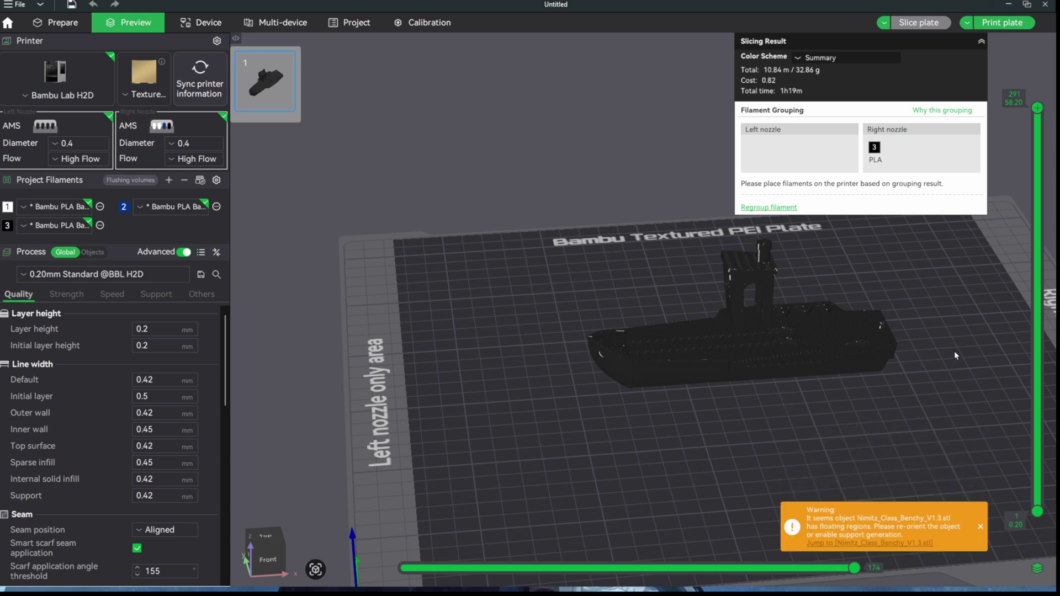
pyautogui.click(1007, 23)
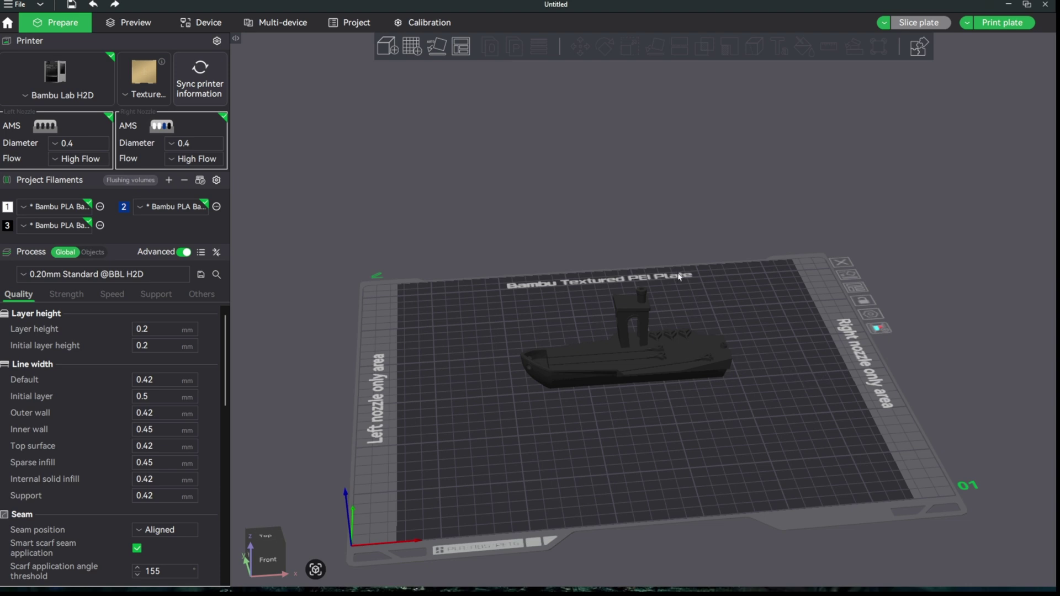
# Add a new empty build plate to the project
pyautogui.click(418, 53)
pyautogui.scroll(5, 886, 322)
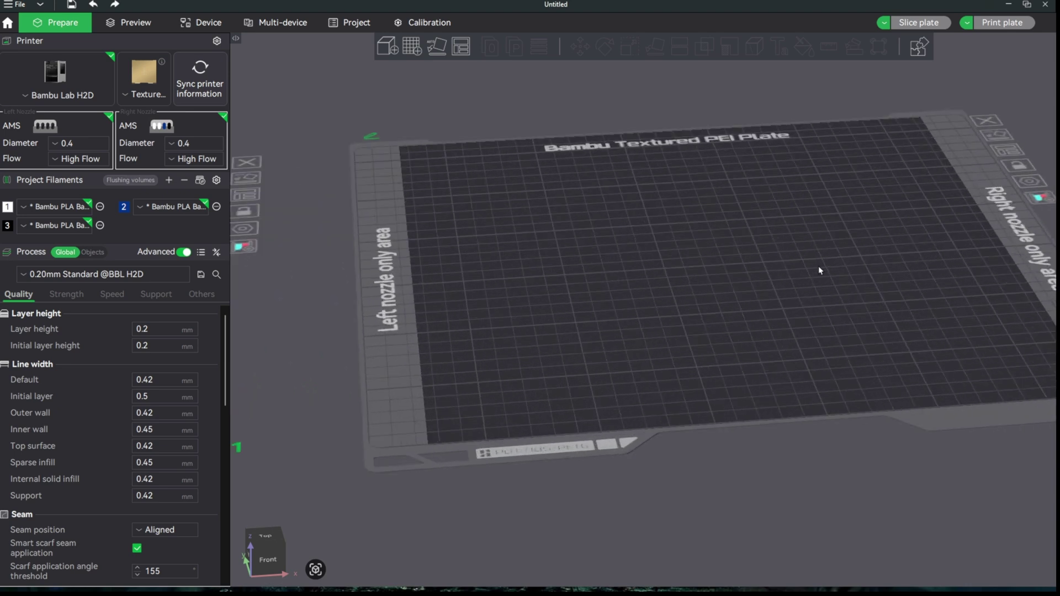
pyautogui.moveTo(818, 270); pyautogui.dragTo(735, 343)
pyautogui.scroll(3, 803, 373)
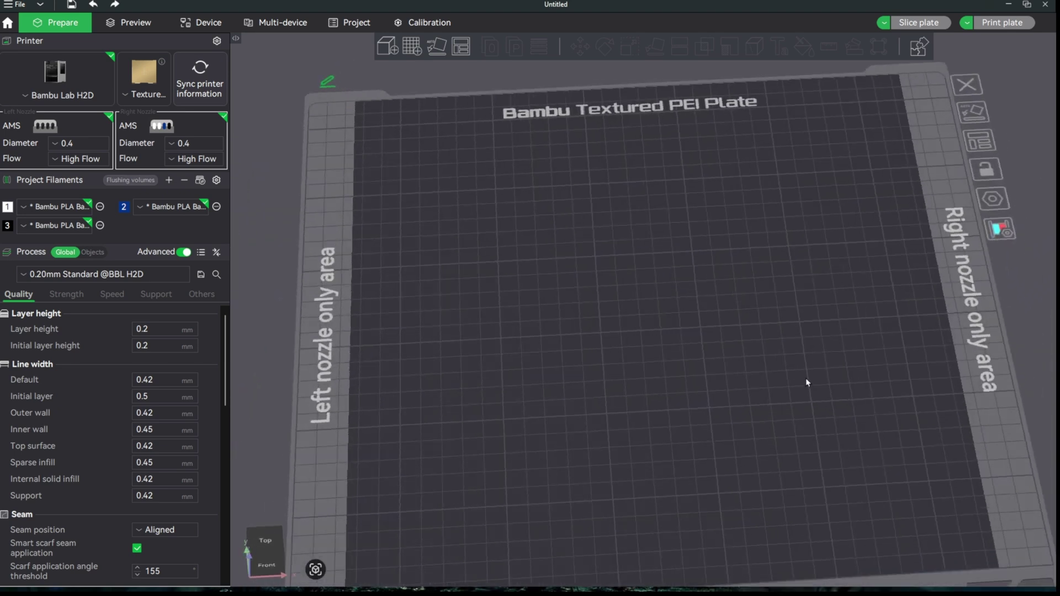
pyautogui.moveTo(806, 377); pyautogui.dragTo(807, 376)
pyautogui.moveTo(557, 494); pyautogui.dragTo(563, 435)
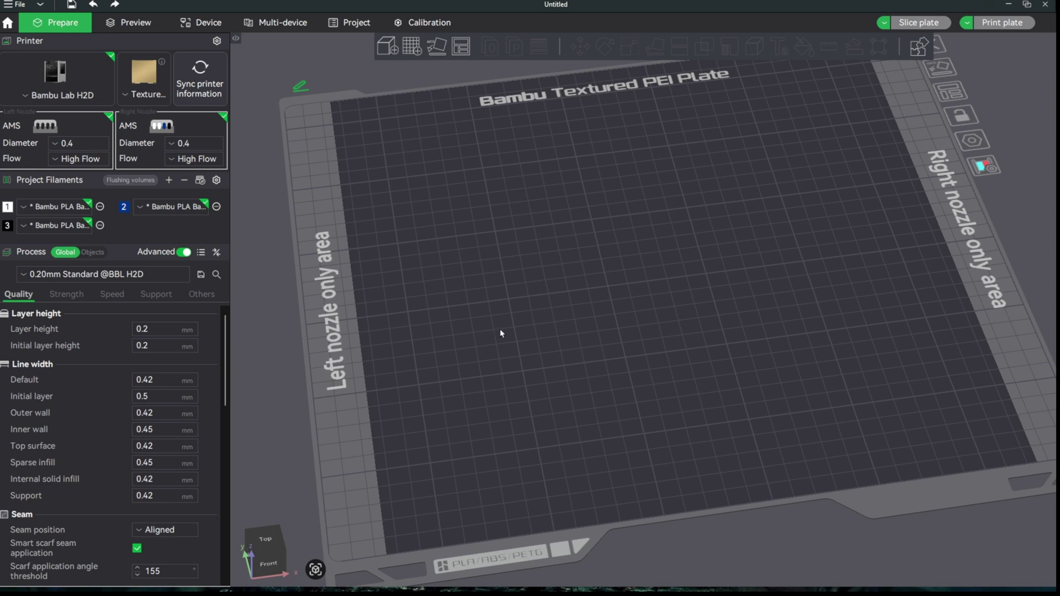
# Add a Cube primitive to the empty plate
pyautogui.rightClick(473, 336)
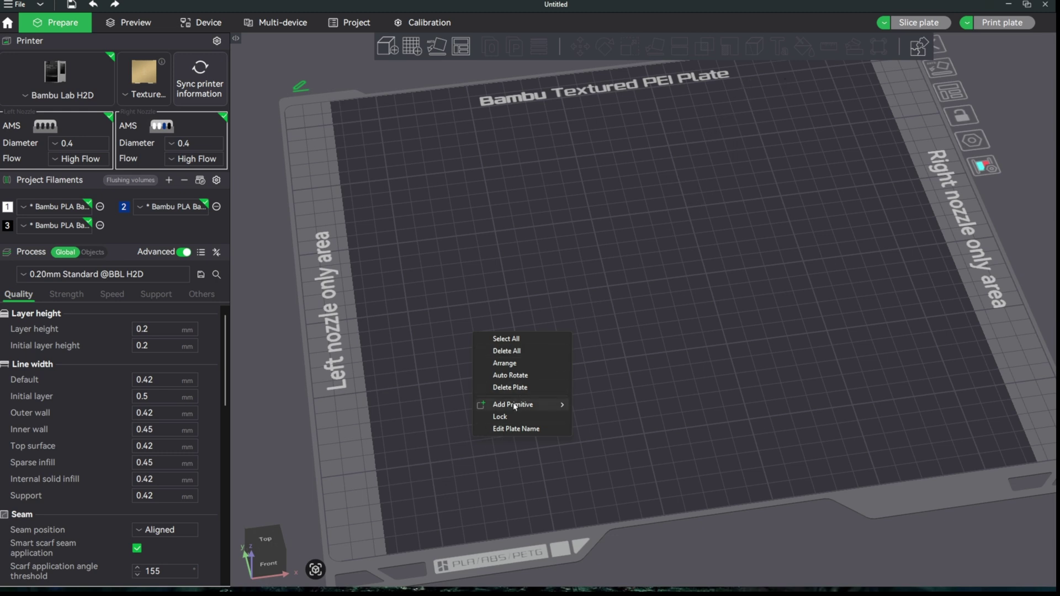
pyautogui.moveTo(514, 406)
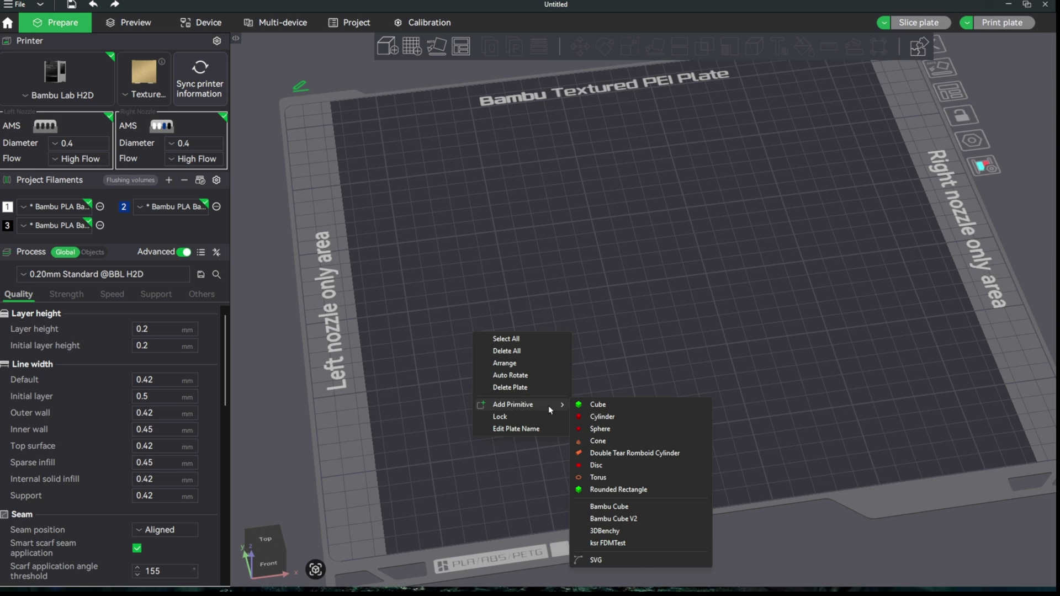
pyautogui.click(599, 408)
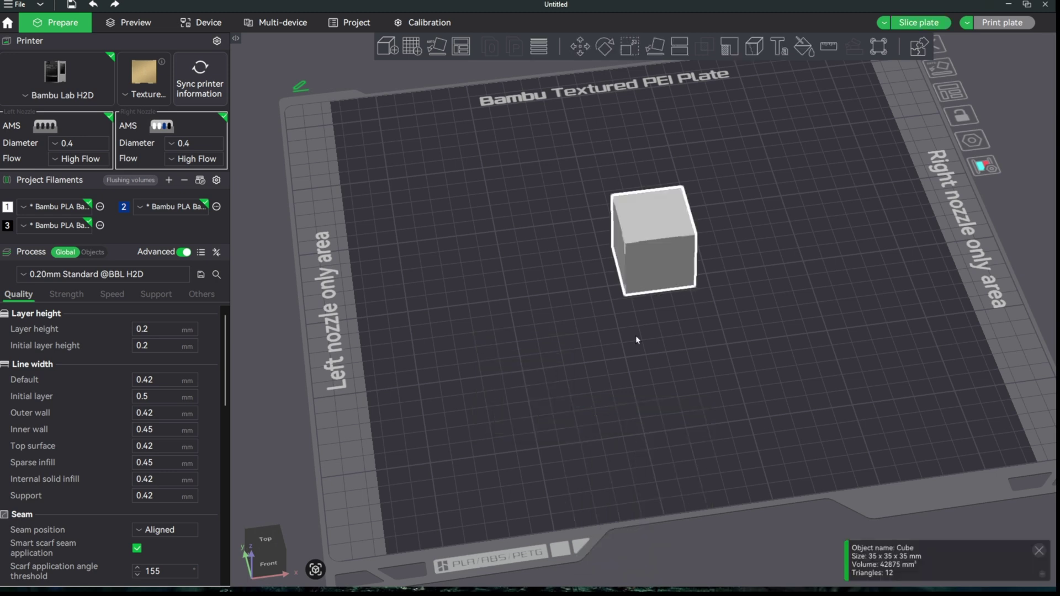
# Scale the cube non-uniformly to 50 × 50 × 5 mm
pyautogui.click(630, 47)
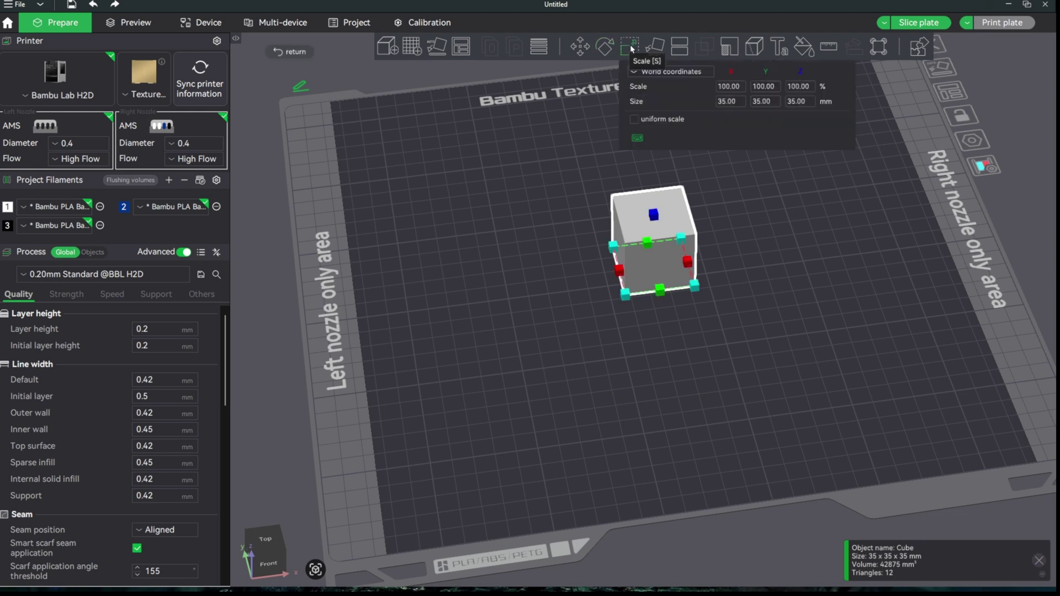
pyautogui.click(717, 105)
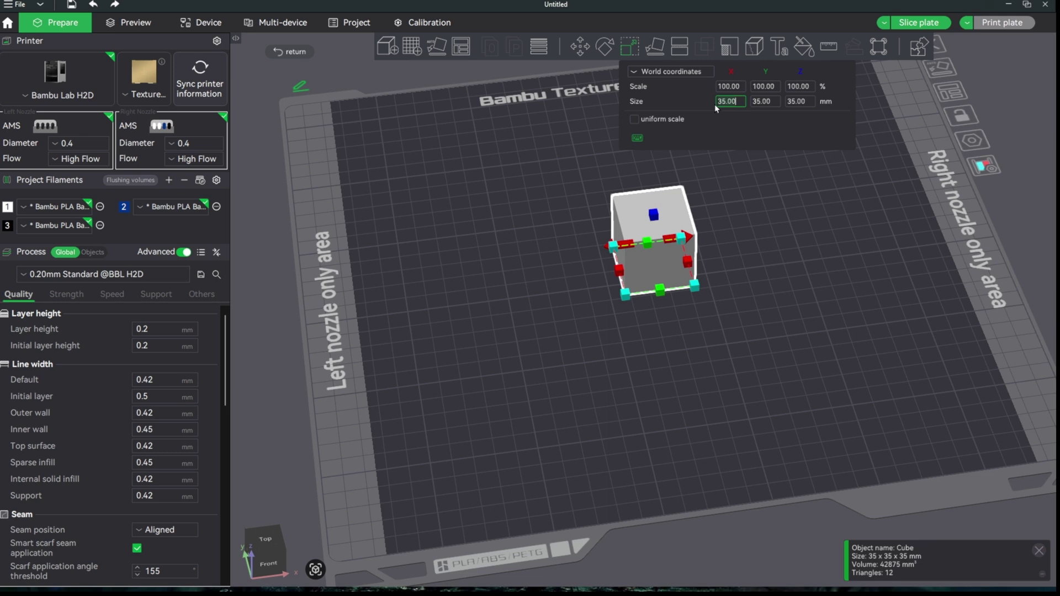
pyautogui.hotkey('ctrl', 'a')
pyautogui.write('50')
pyautogui.press('Tab')
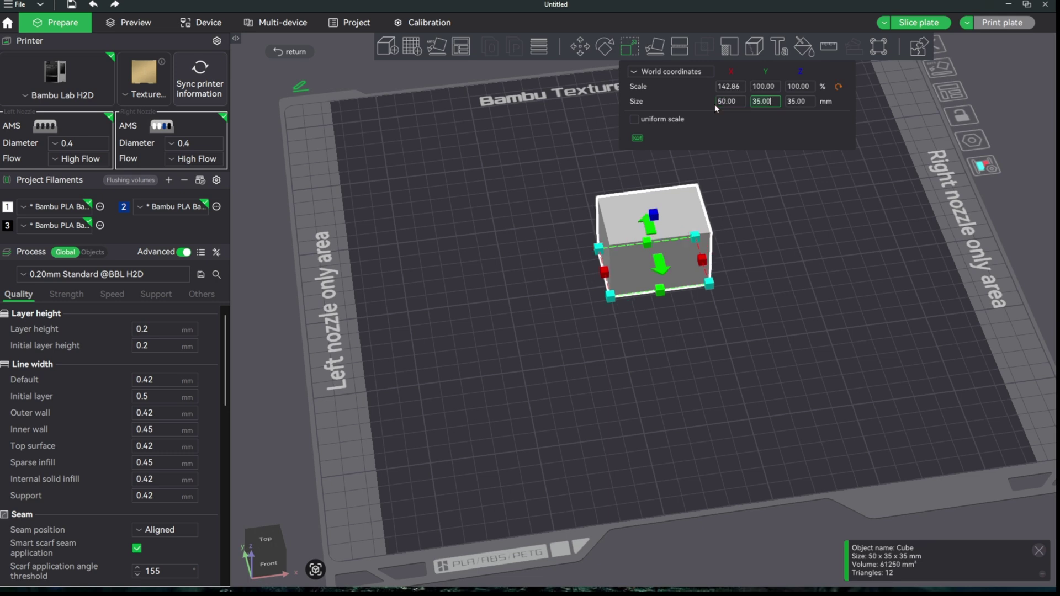
pyautogui.write('50')
pyautogui.press('Tab')
pyautogui.write('5')
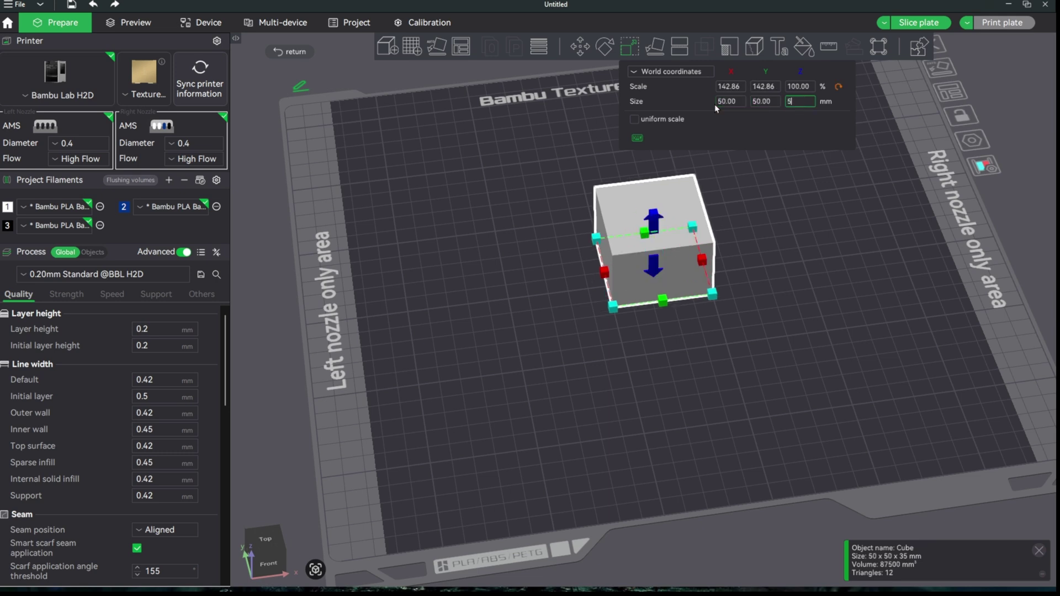
pyautogui.press('Tab')
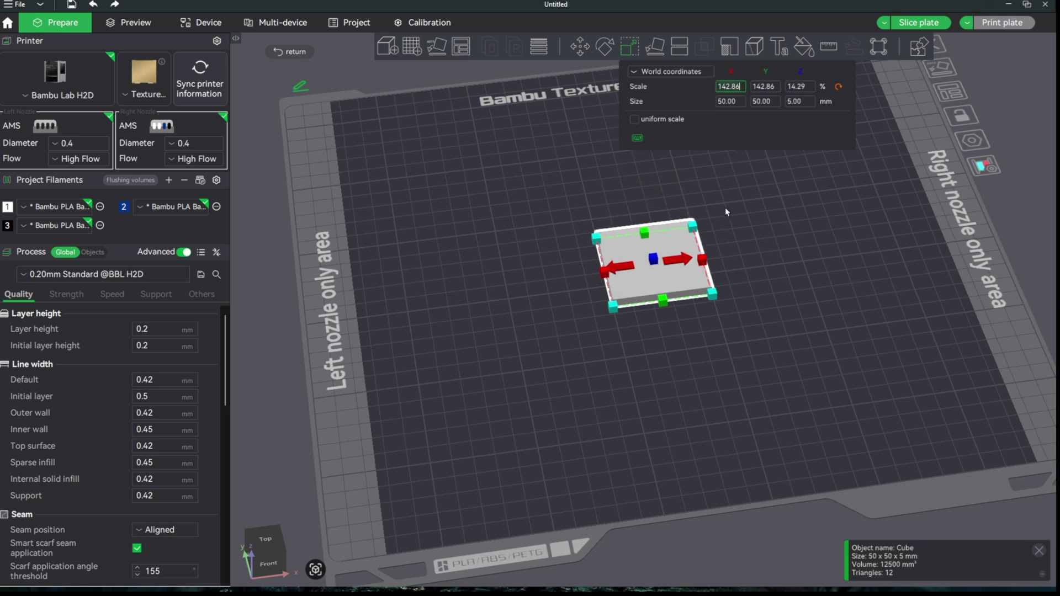
pyautogui.click(770, 197)
# Move the flat square to the front-left area of the plate and clone it five times
pyautogui.moveTo(648, 281); pyautogui.dragTo(504, 421)
pyautogui.rightClick(506, 423)
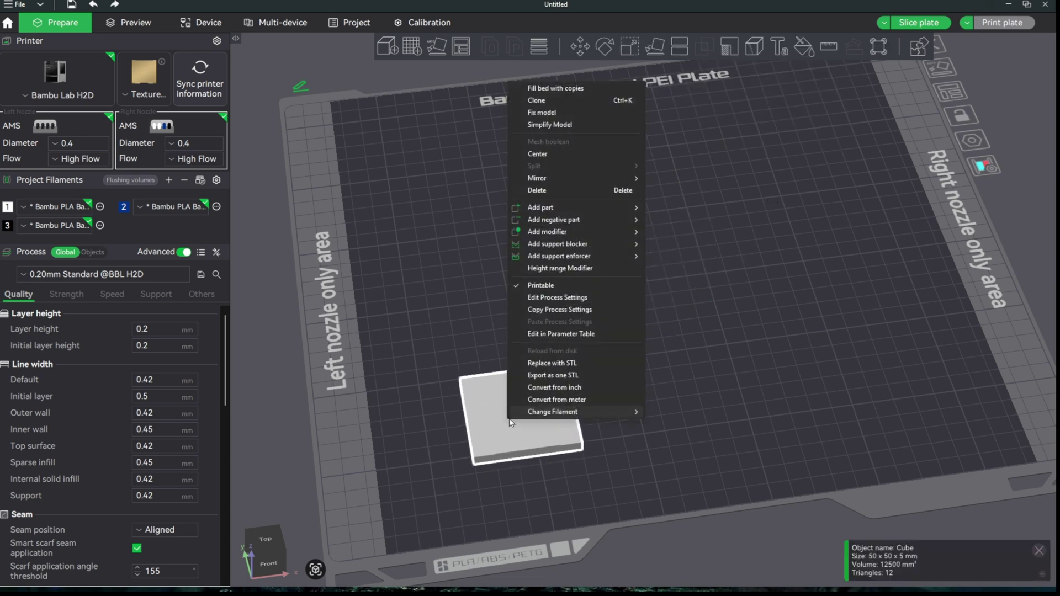
pyautogui.click(559, 102)
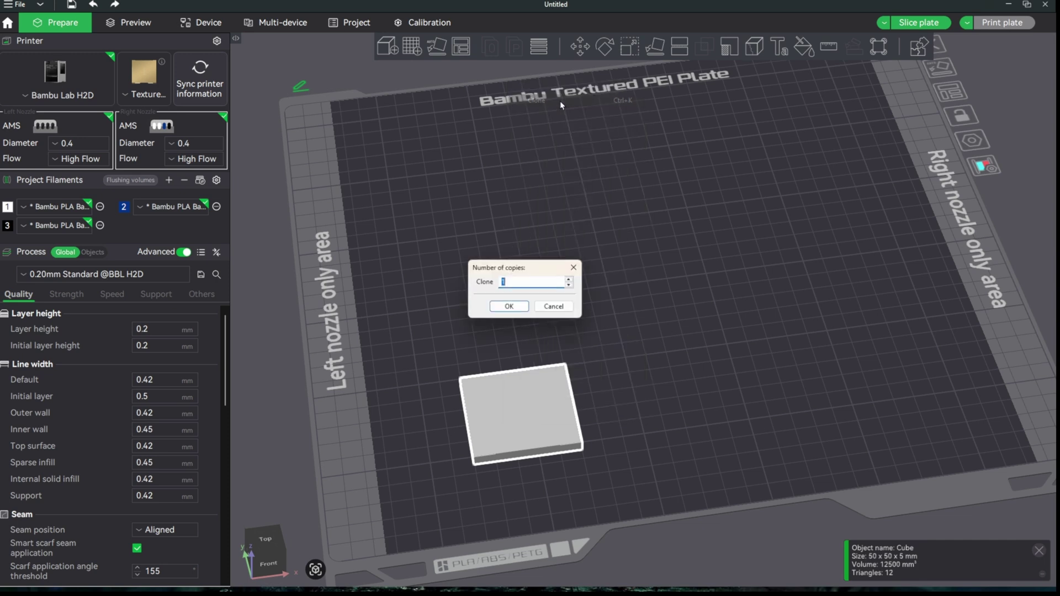
pyautogui.click(572, 280)
pyautogui.click(572, 280)
pyautogui.click(572, 280)
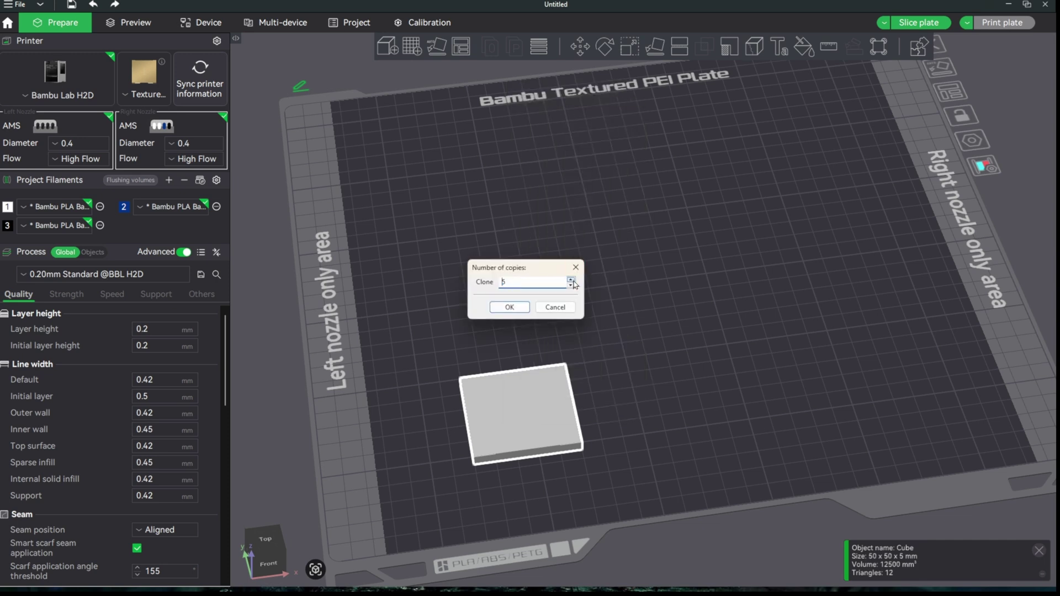
pyautogui.click(510, 307)
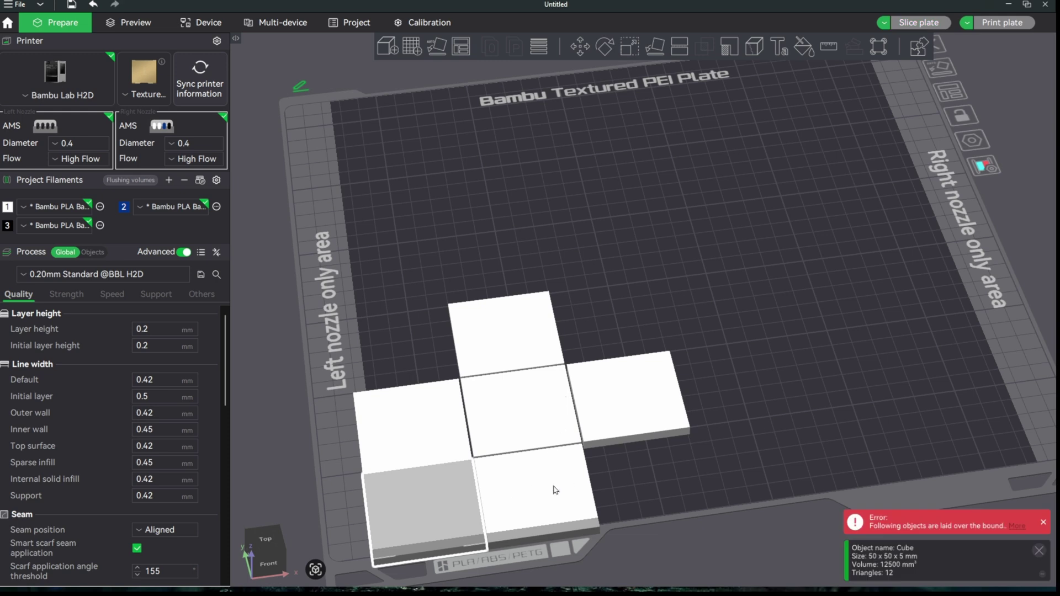
# Spread the five copies across the plate to form two rows of three squares
pyautogui.moveTo(555, 489); pyautogui.dragTo(899, 353)
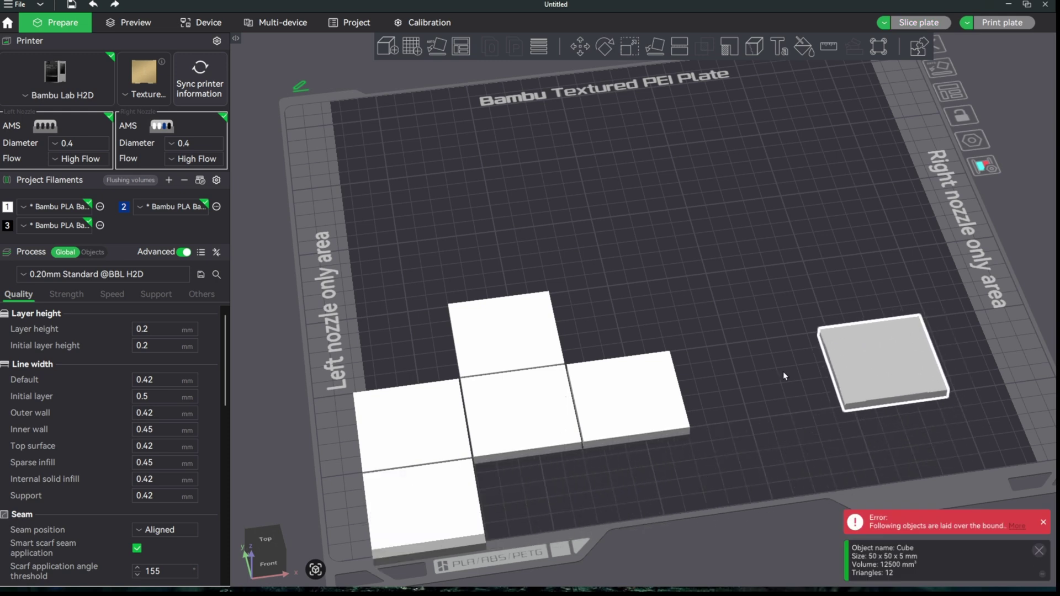
pyautogui.click(647, 399)
pyautogui.moveTo(647, 399); pyautogui.dragTo(712, 395)
pyautogui.moveTo(519, 331); pyautogui.dragTo(870, 216)
pyautogui.moveTo(431, 407); pyautogui.dragTo(664, 223)
pyautogui.moveTo(425, 505); pyautogui.dragTo(493, 254)
# Clone the front-left square three more times
pyautogui.click(521, 430)
pyautogui.rightClick(521, 430)
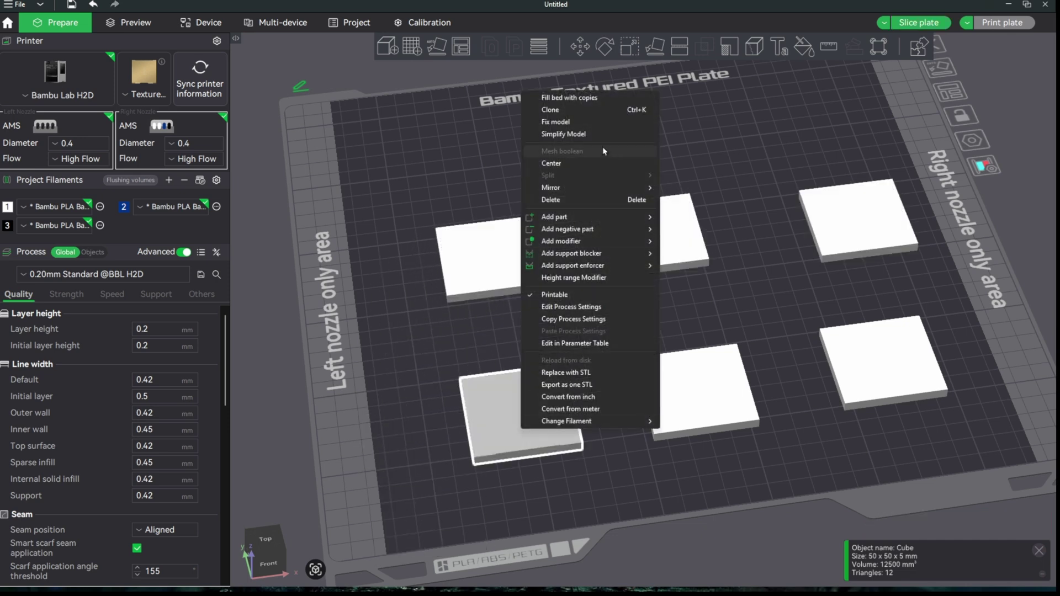
pyautogui.click(591, 113)
pyautogui.click(571, 279)
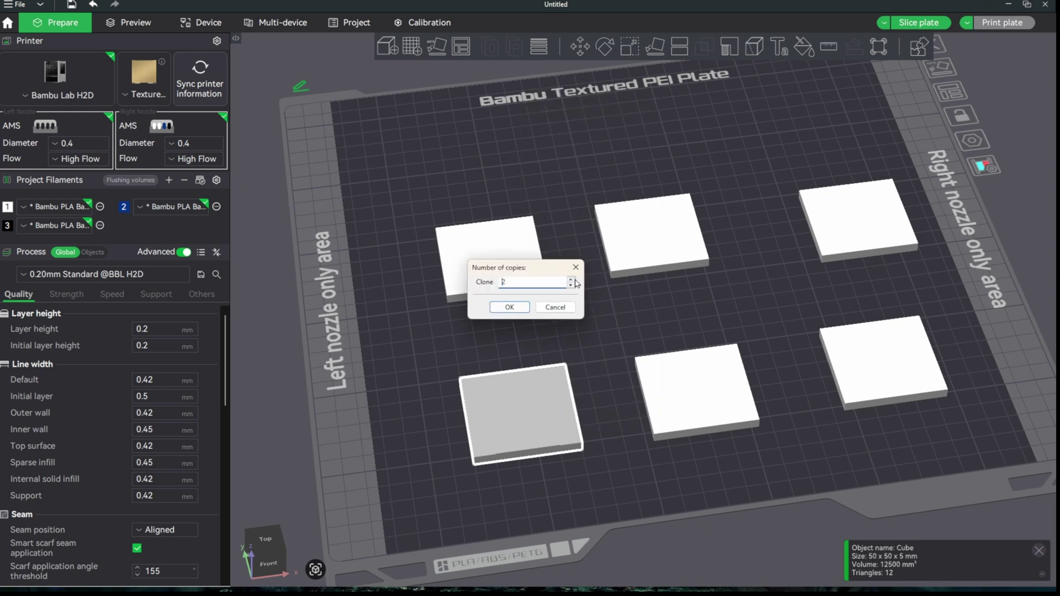
pyautogui.click(508, 307)
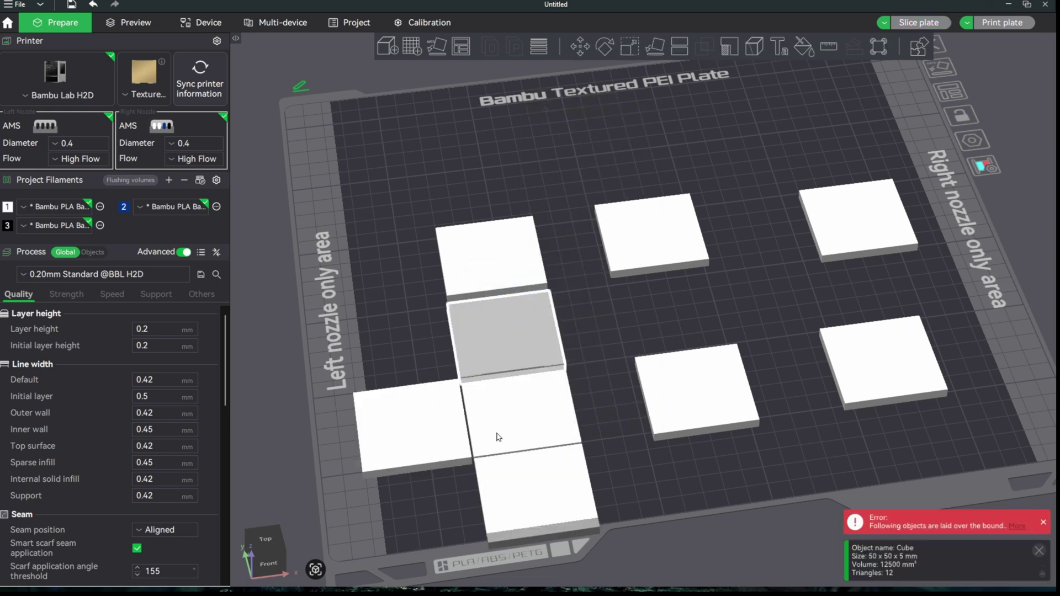
# Move the three new squares to the back of the plate as a third row
pyautogui.click(517, 493)
pyautogui.moveTo(518, 493); pyautogui.dragTo(444, 156)
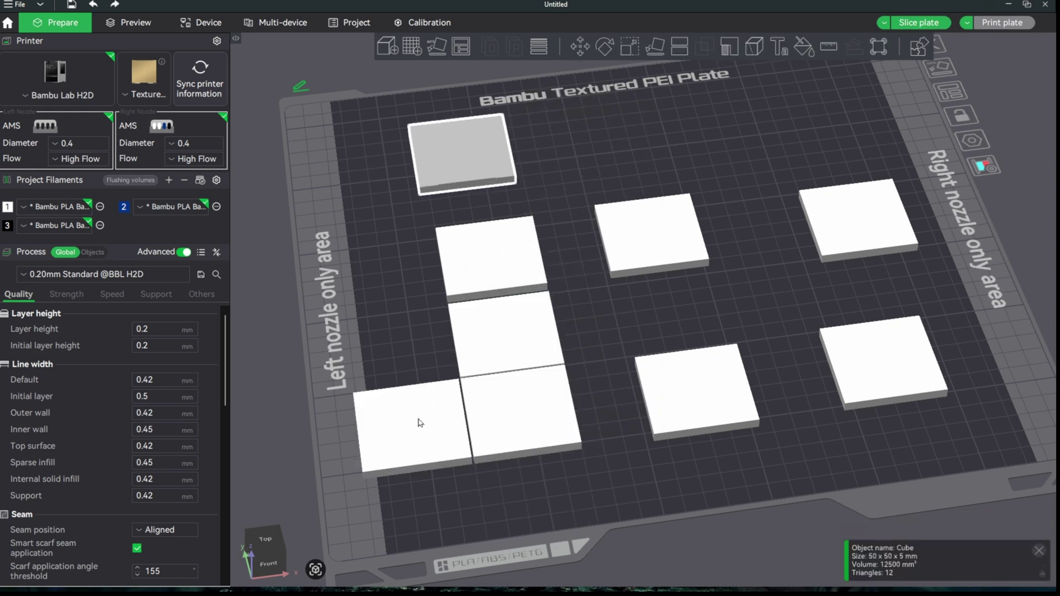
pyautogui.moveTo(420, 422); pyautogui.dragTo(623, 120)
pyautogui.moveTo(505, 324); pyautogui.dragTo(810, 109)
# Spread the front row toward the plate's front edge and corners, and space out the middle row between the side edges
pyautogui.scroll(-2, 698, 386)
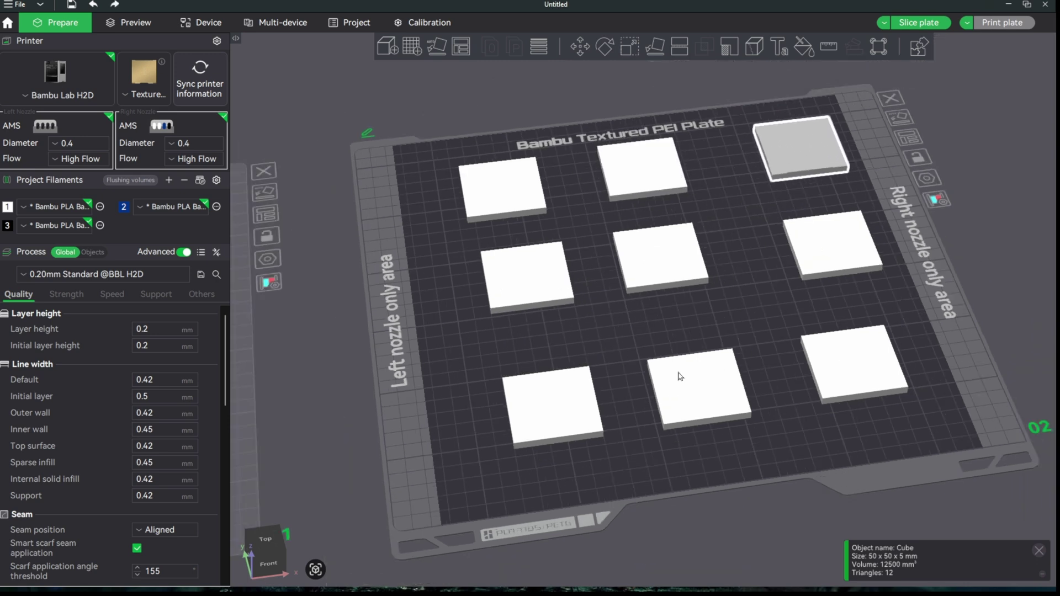
pyautogui.moveTo(543, 426); pyautogui.dragTo(482, 488)
pyautogui.moveTo(684, 386); pyautogui.dragTo(685, 433)
pyautogui.moveTo(846, 376); pyautogui.dragTo(904, 420)
pyautogui.moveTo(838, 255); pyautogui.dragTo(858, 279)
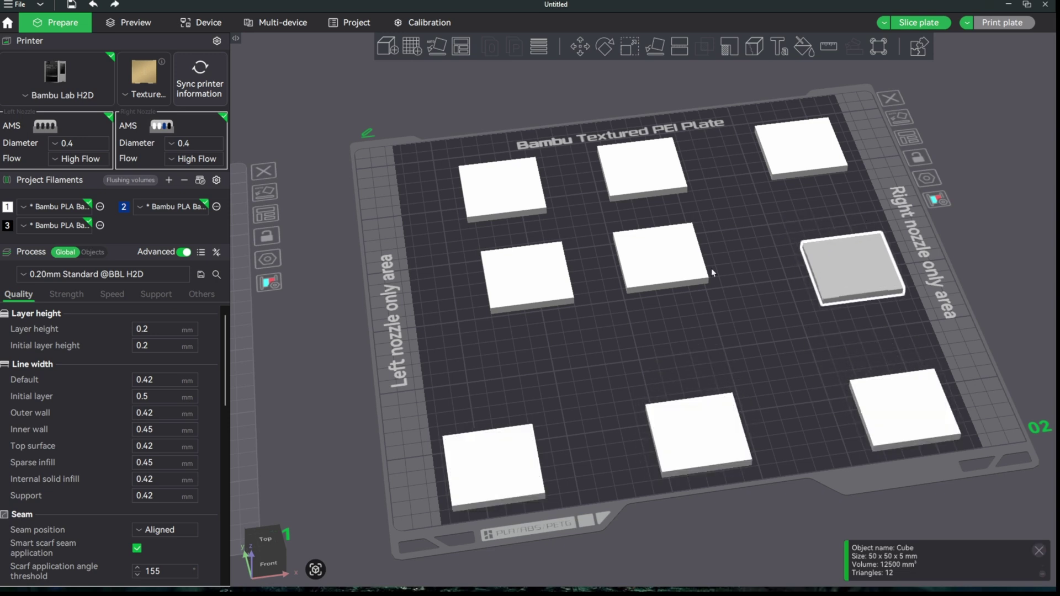
pyautogui.click(688, 287)
pyautogui.moveTo(688, 287); pyautogui.dragTo(692, 308)
pyautogui.moveTo(539, 289); pyautogui.dragTo(482, 340)
# Move the back-row squares closer to the plate's rear edge, with the left one out toward its corner
pyautogui.moveTo(521, 200); pyautogui.dragTo(465, 188)
pyautogui.moveTo(666, 174); pyautogui.dragTo(658, 160)
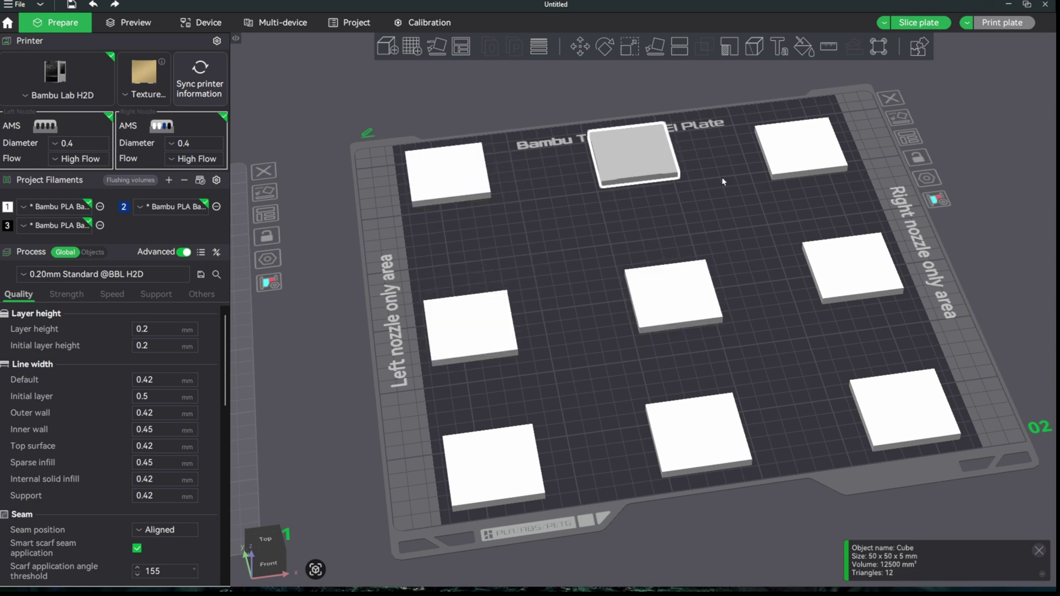
pyautogui.click(807, 164)
pyautogui.moveTo(807, 165); pyautogui.dragTo(806, 151)
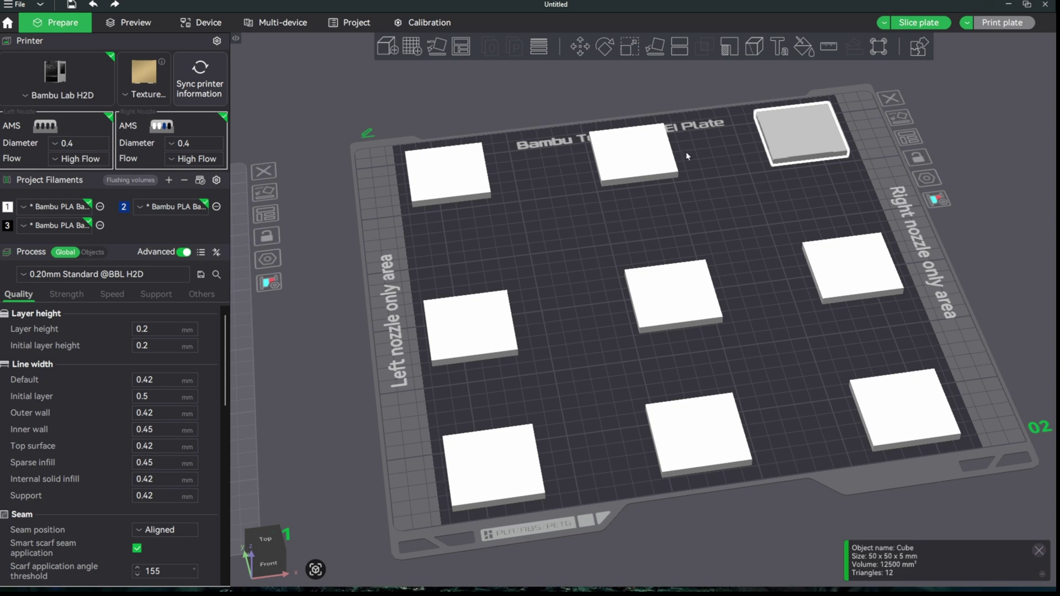
# Slice the plate of nine squares and send it to My H2D with timelapse on
pyautogui.click(919, 22)
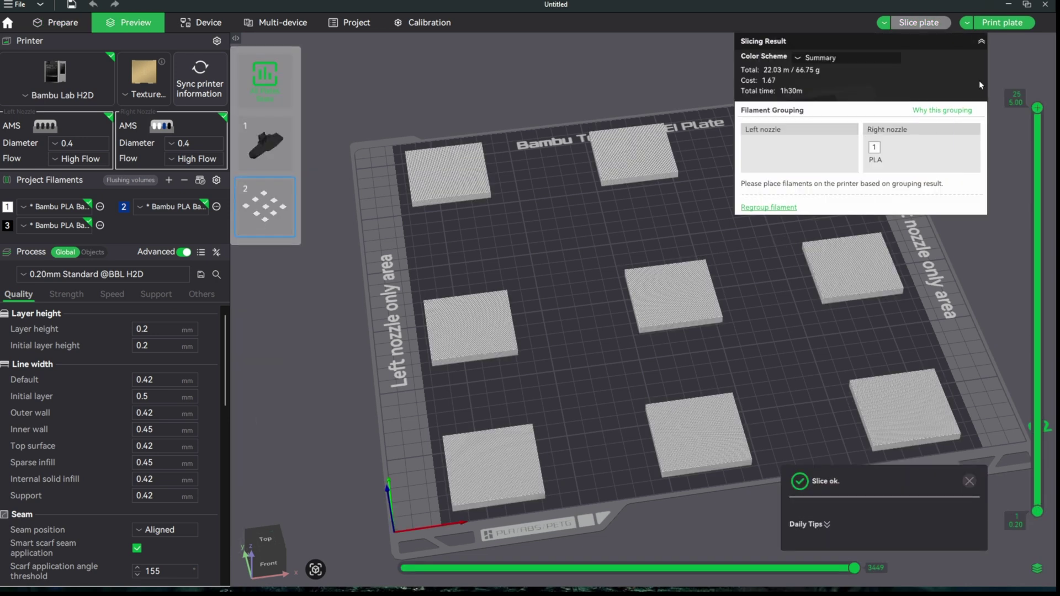
pyautogui.click(1007, 25)
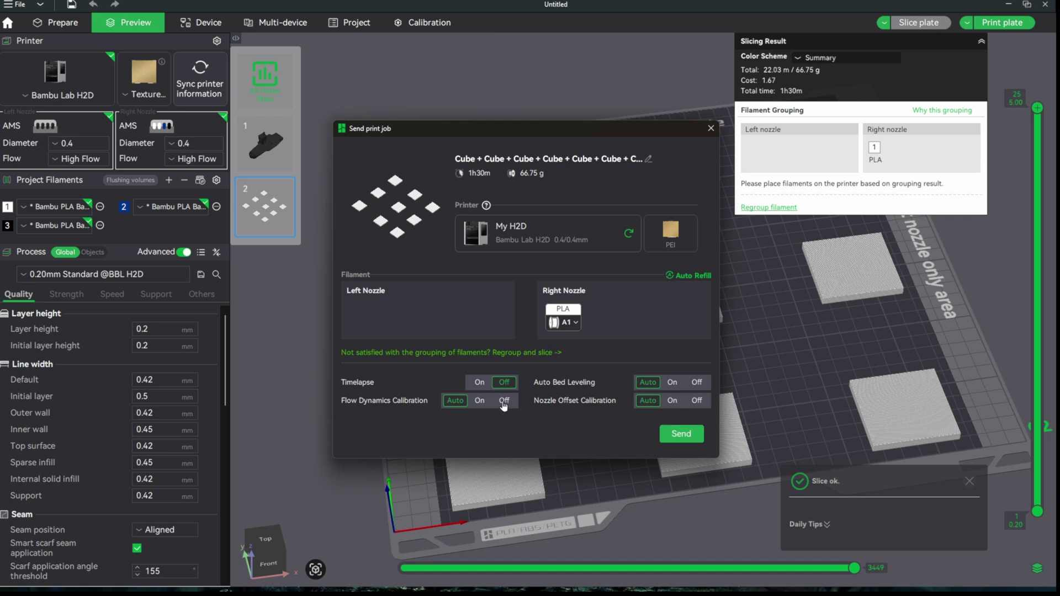
pyautogui.click(478, 387)
pyautogui.click(675, 434)
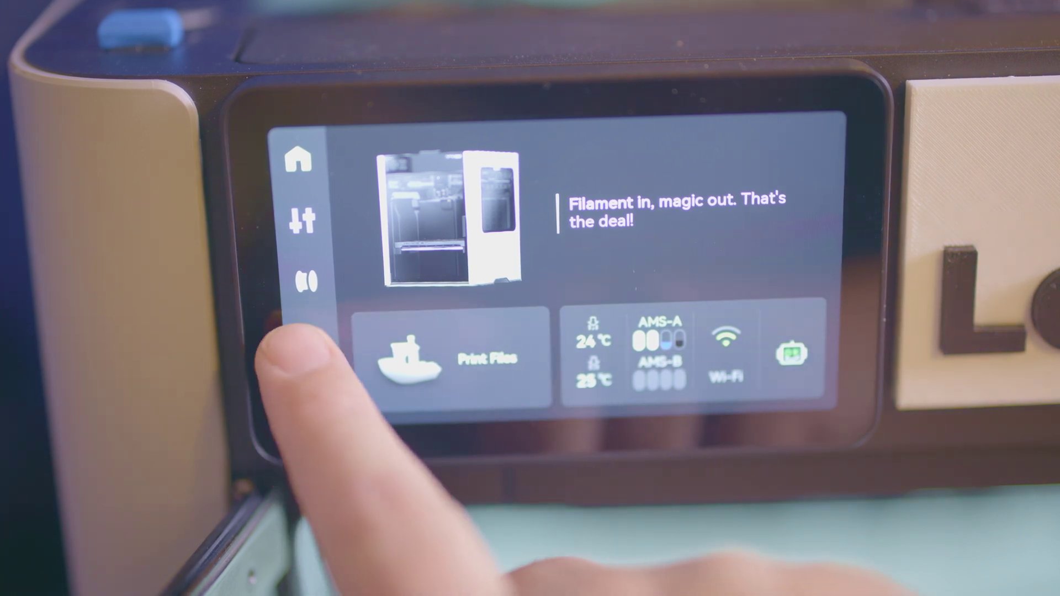
pyautogui.click(310, 341)
pyautogui.click(425, 386)
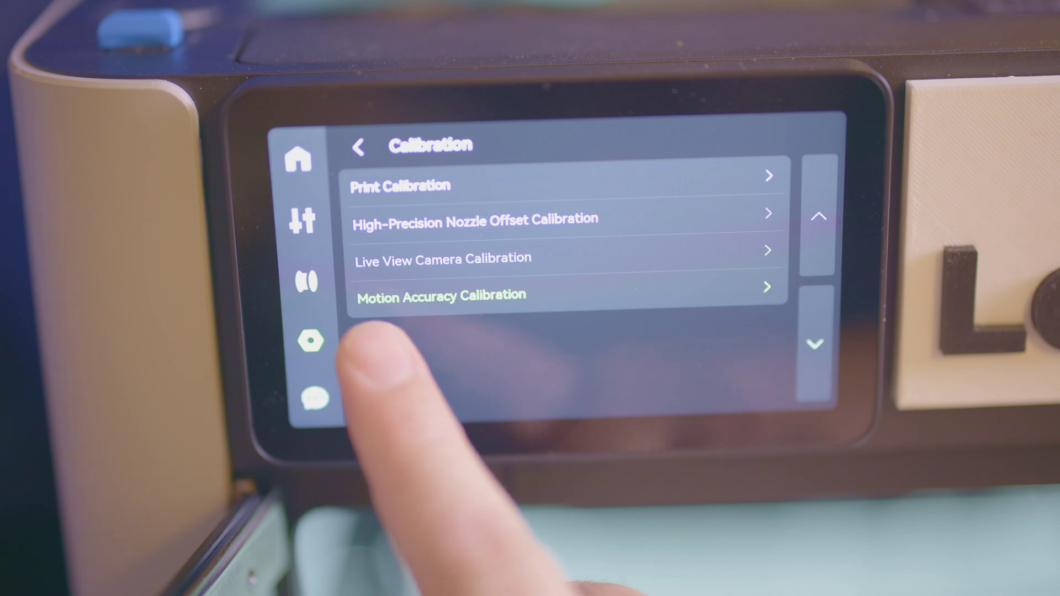
pyautogui.click(475, 297)
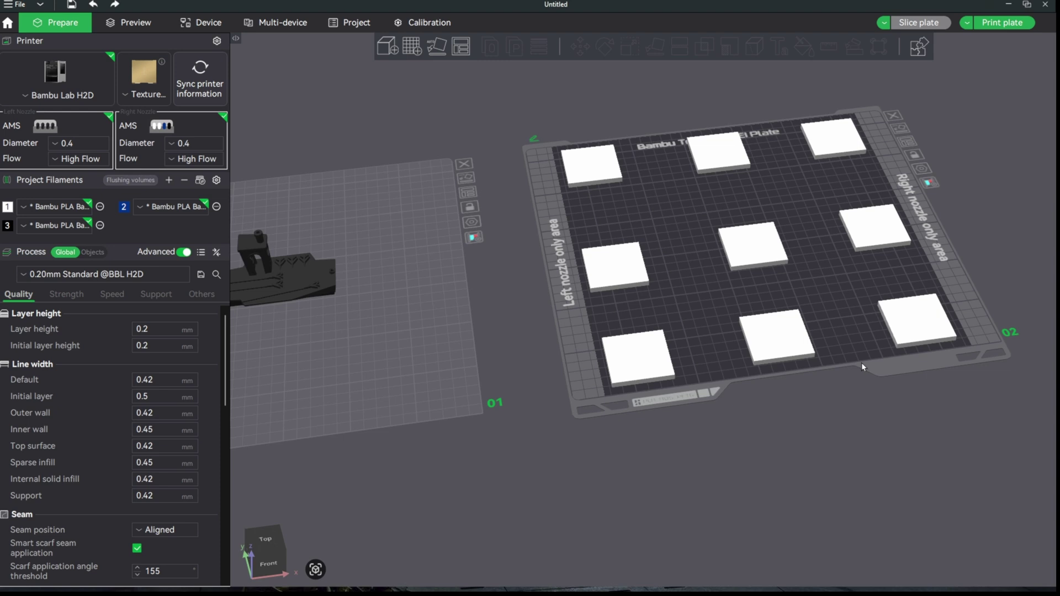
# Send the already sliced nine-square plate to My H2D again with timelapse on
pyautogui.click(995, 24)
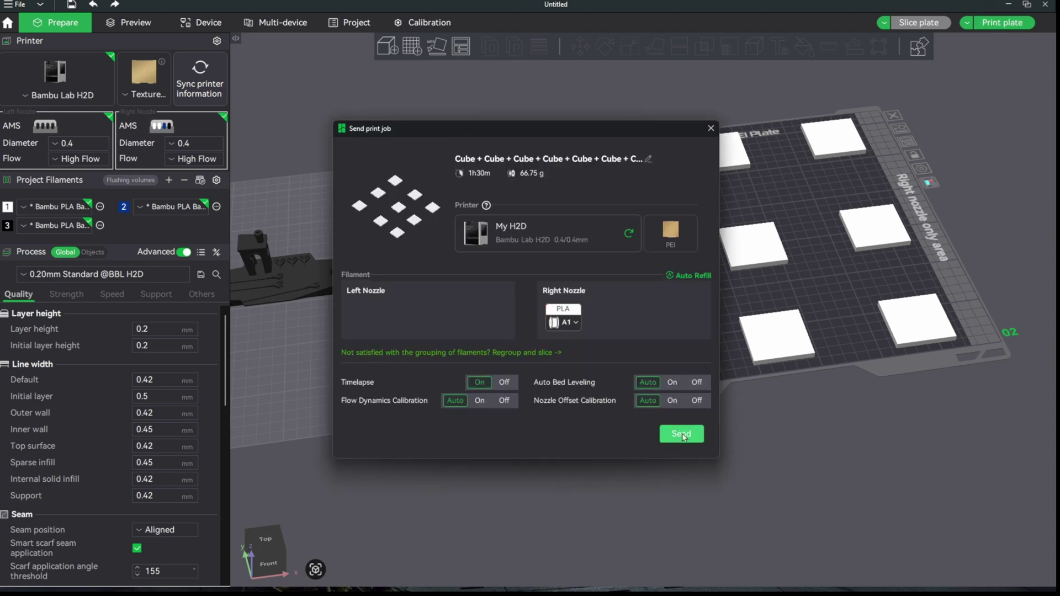
pyautogui.click(683, 434)
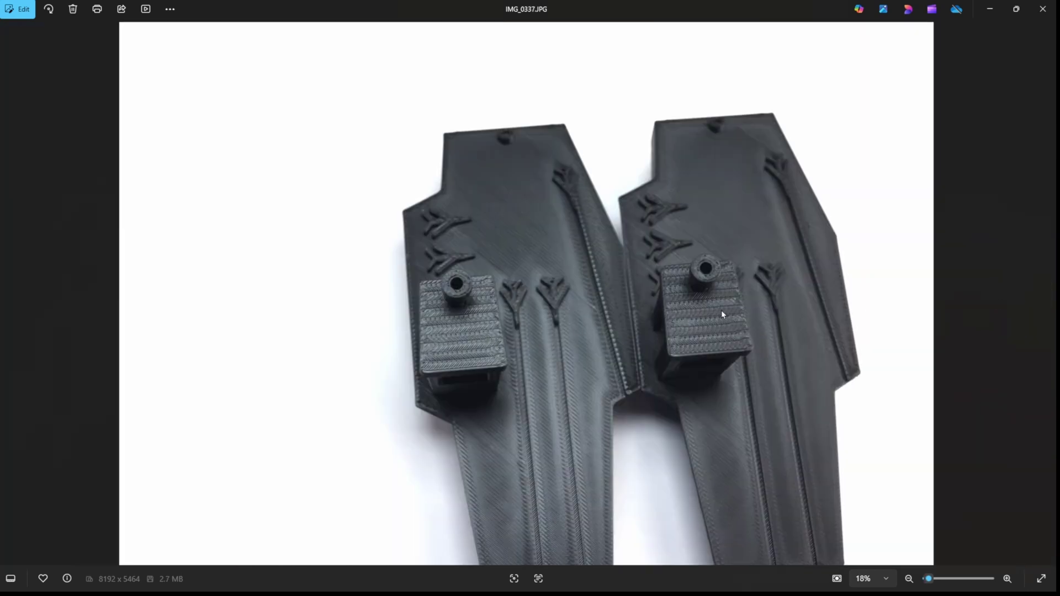
# In the photo viewer, compare the two printed ship models close up in IMG_0337, IMG_0338 and IMG_0339
pyautogui.scroll(5, 701, 351)
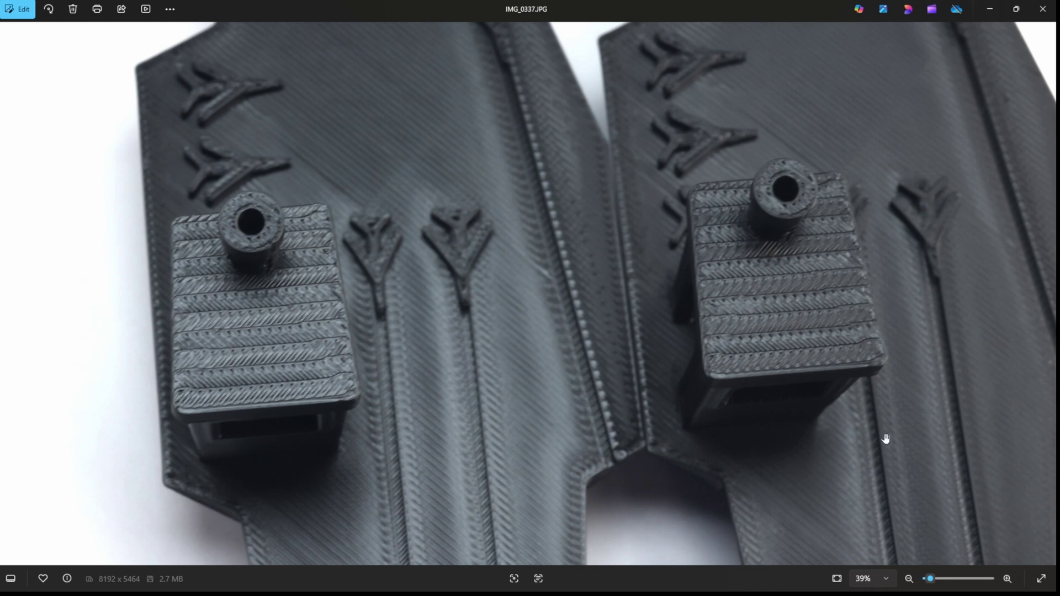
pyautogui.click(1047, 291)
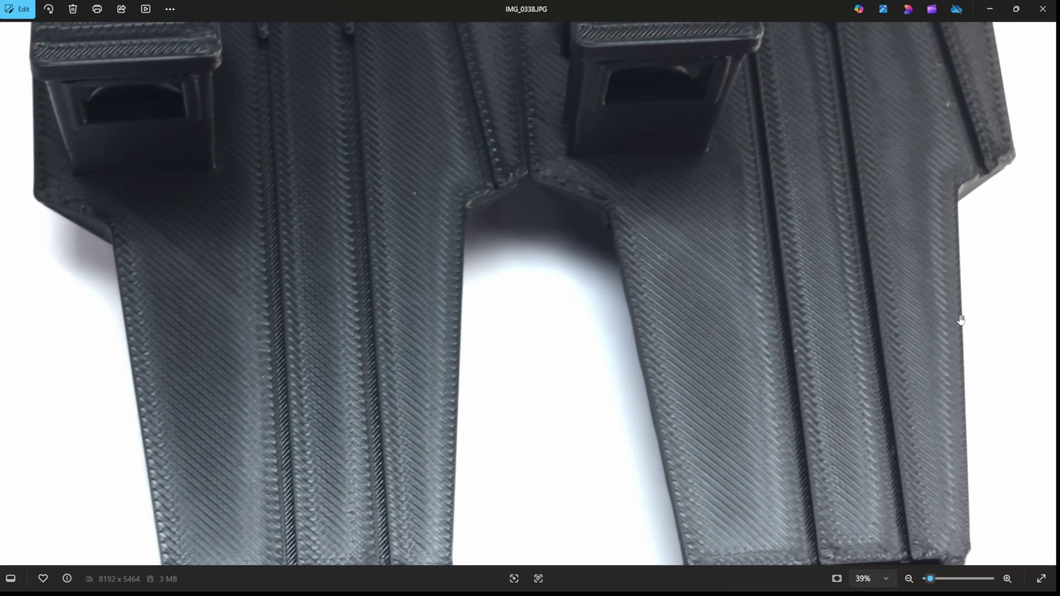
pyautogui.click(1046, 291)
pyautogui.scroll(4, 650, 381)
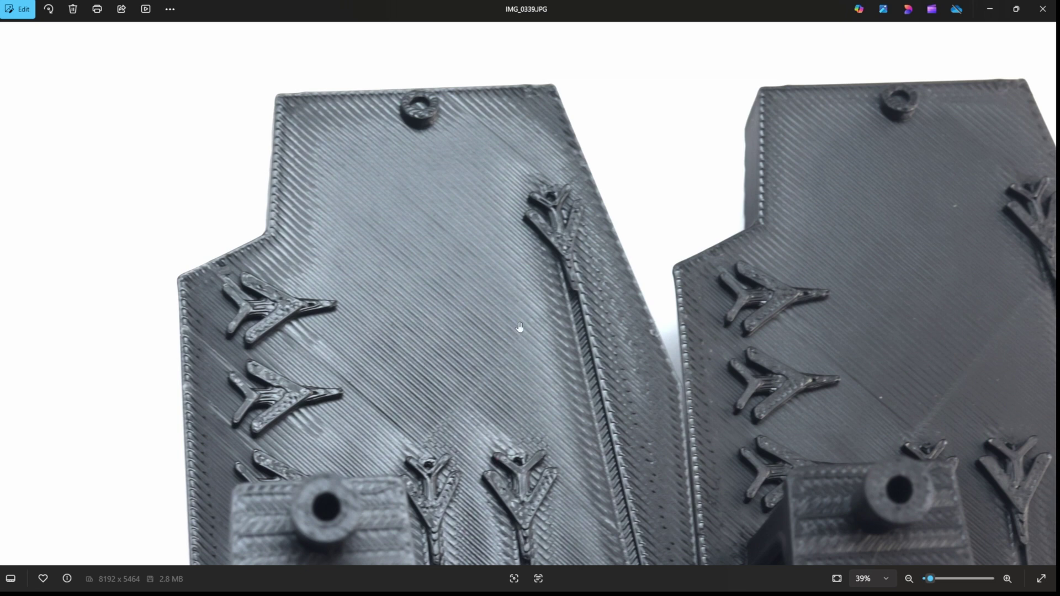
# Go back to IMG_0337 to compare both models' cabin roofs and deck surfaces close up, and inspect the photo before it
pyautogui.moveTo(7, 276)
pyautogui.click(5, 295)
pyautogui.click(6, 295)
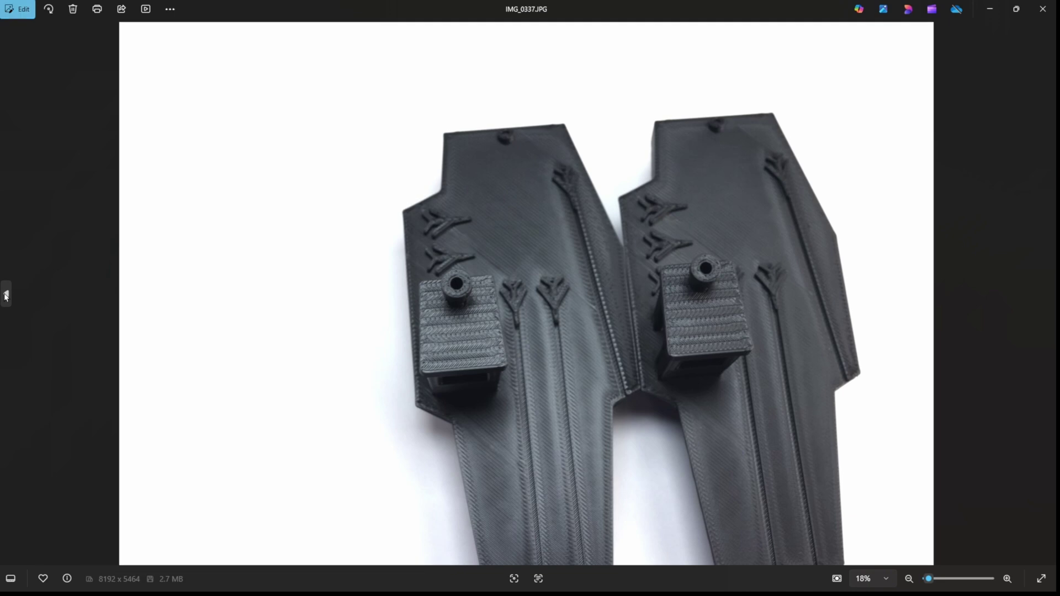
pyautogui.scroll(4, 368, 343)
pyautogui.scroll(1, 757, 350)
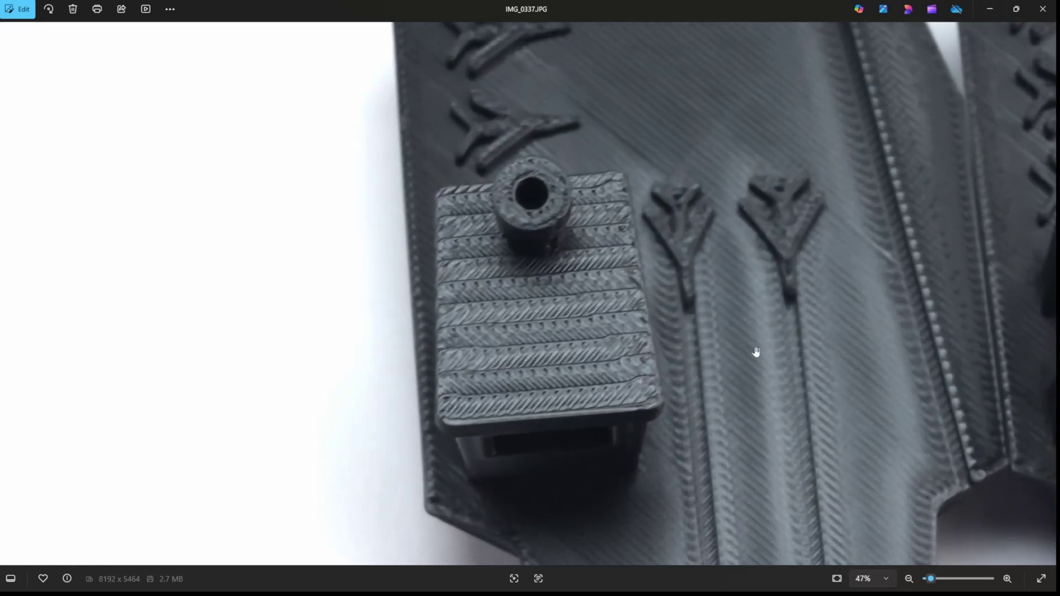
pyautogui.moveTo(797, 331); pyautogui.dragTo(380, 343)
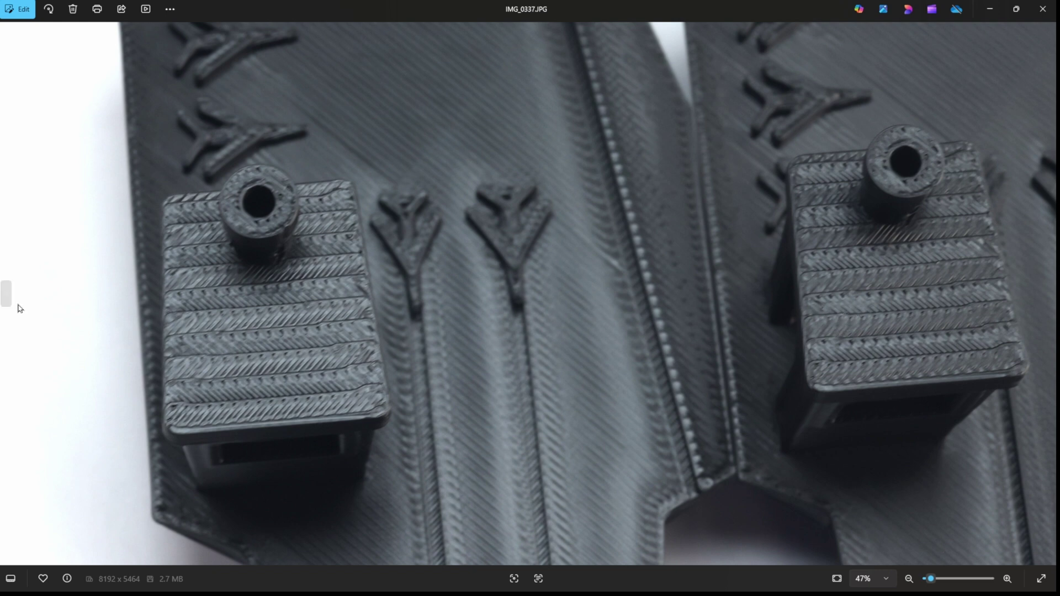
pyautogui.click(6, 295)
pyautogui.scroll(5, 651, 320)
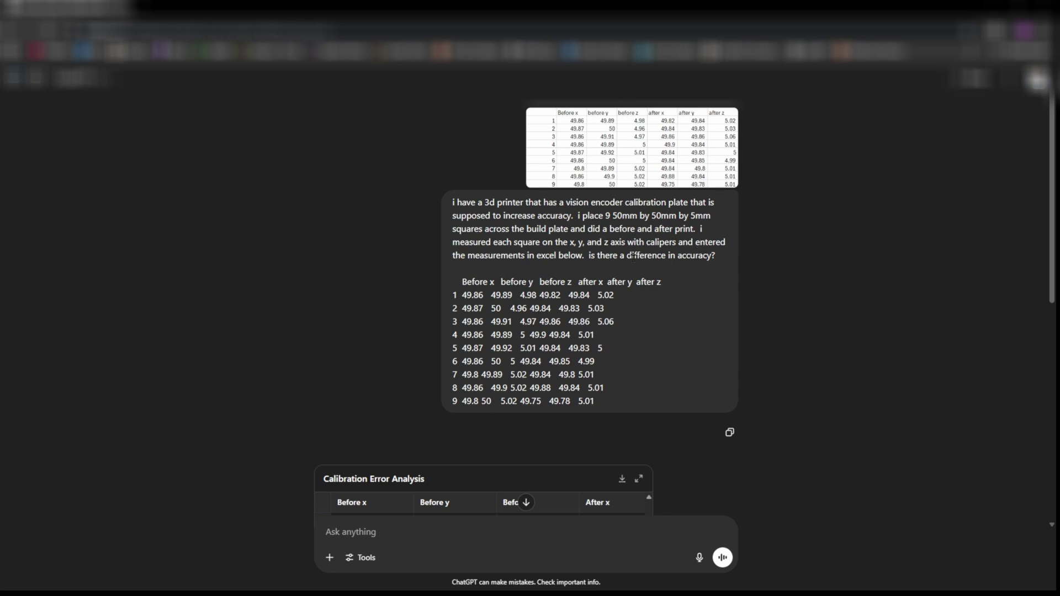
# In ChatGPT, compare the before and after square measurements with the per-axis accuracy breakdown and conclusion
pyautogui.scroll(-10, 674, 282)
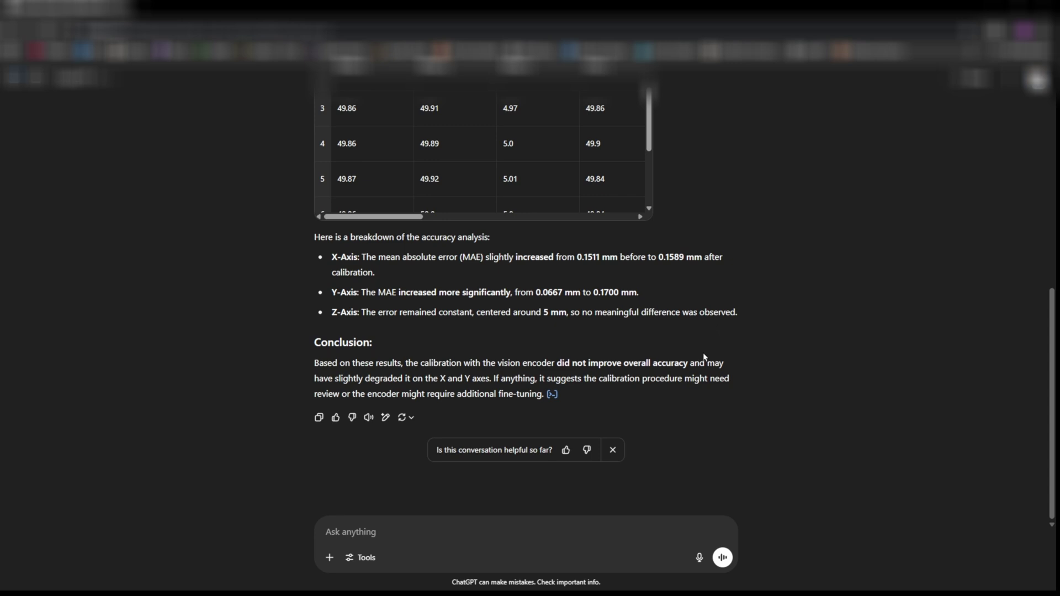
pyautogui.scroll(10, 704, 356)
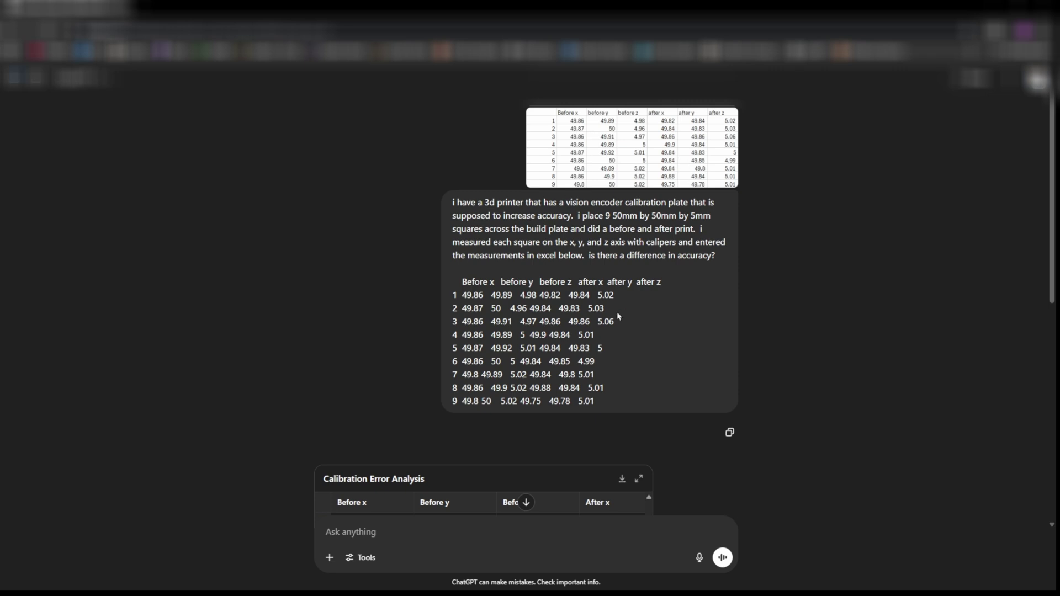
pyautogui.scroll(-10, 617, 316)
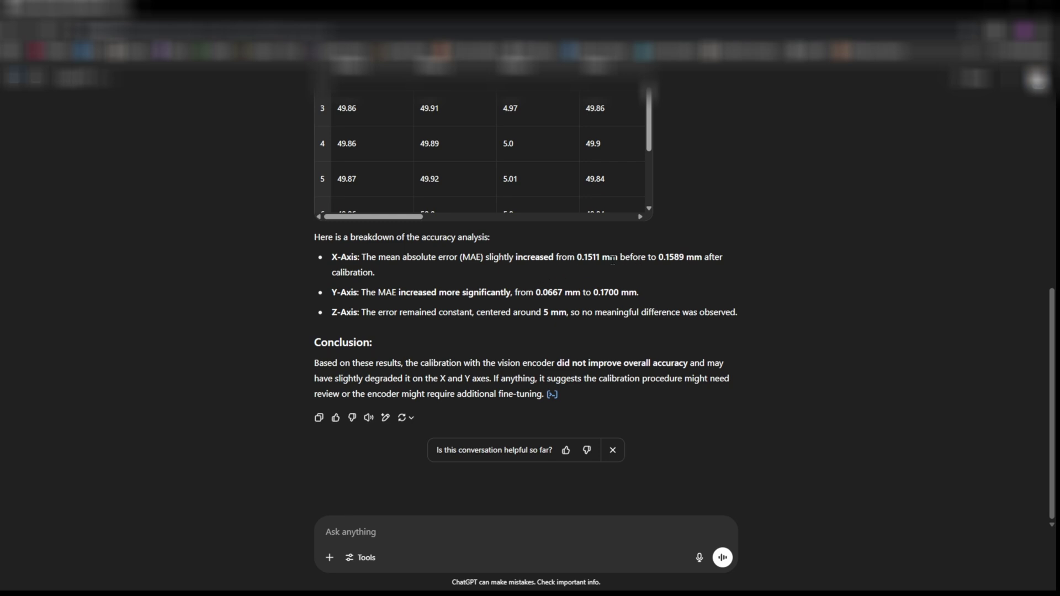
pyautogui.scroll(8, 591, 373)
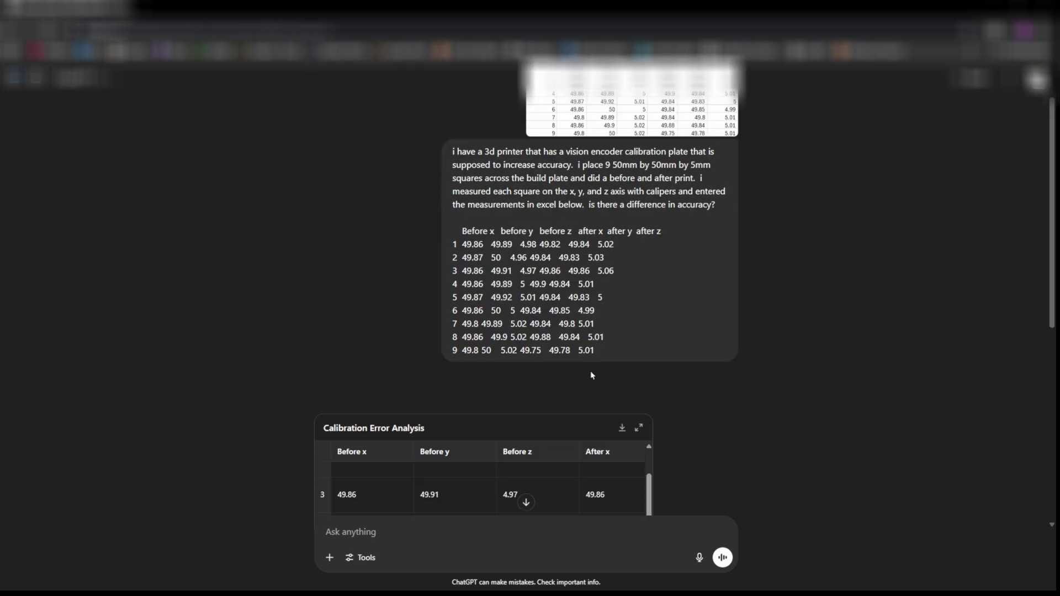
pyautogui.scroll(1, 591, 374)
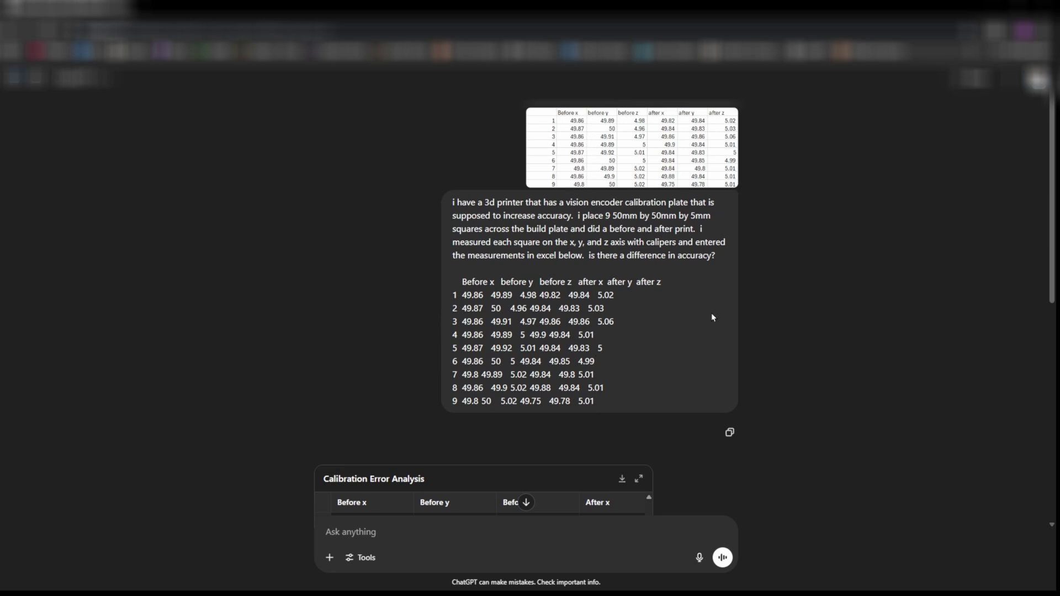
pyautogui.scroll(-7, 710, 318)
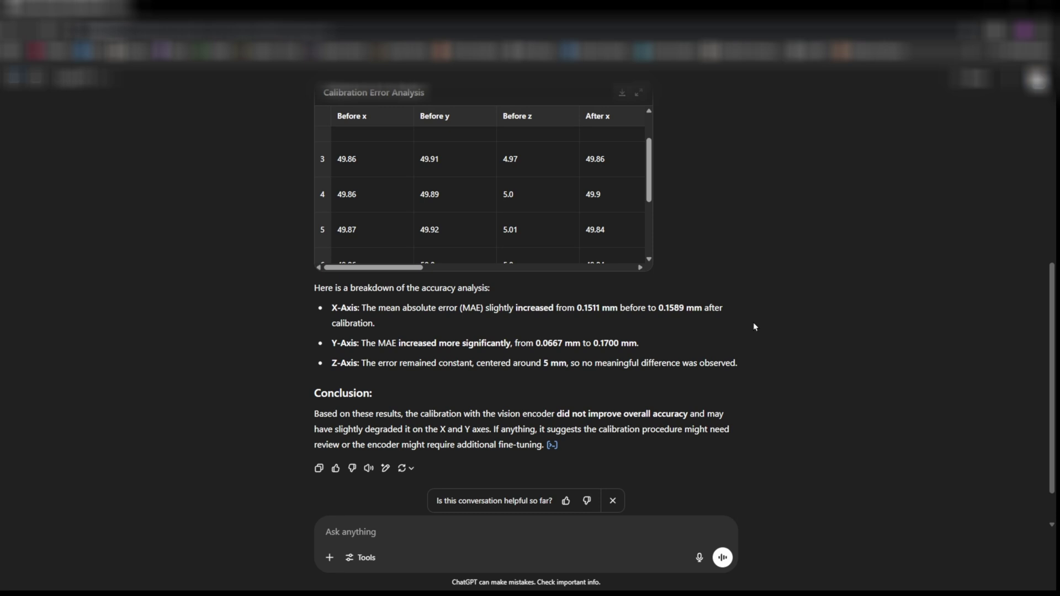
pyautogui.scroll(2, 754, 327)
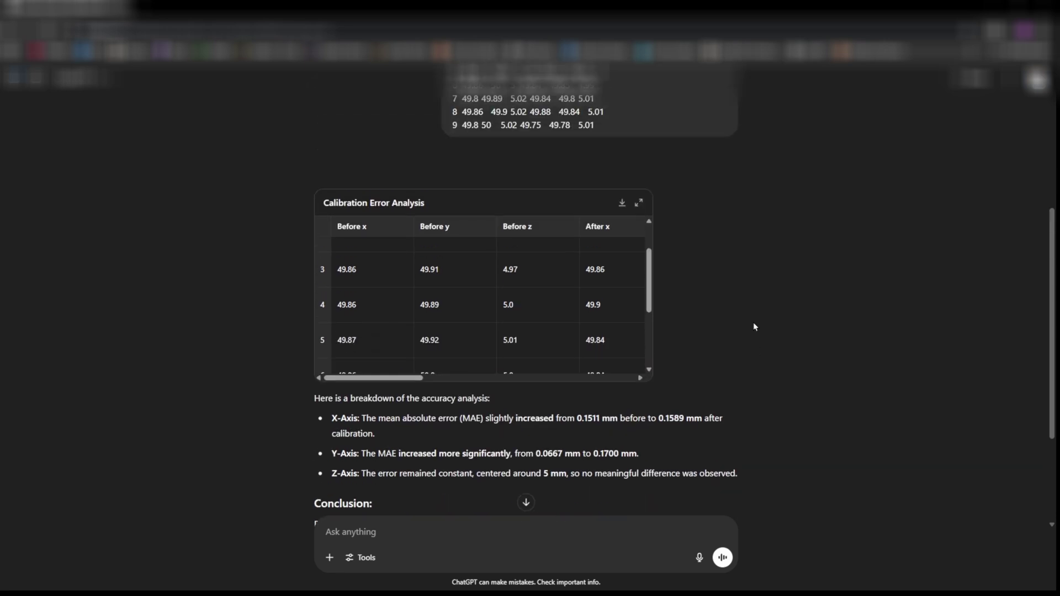